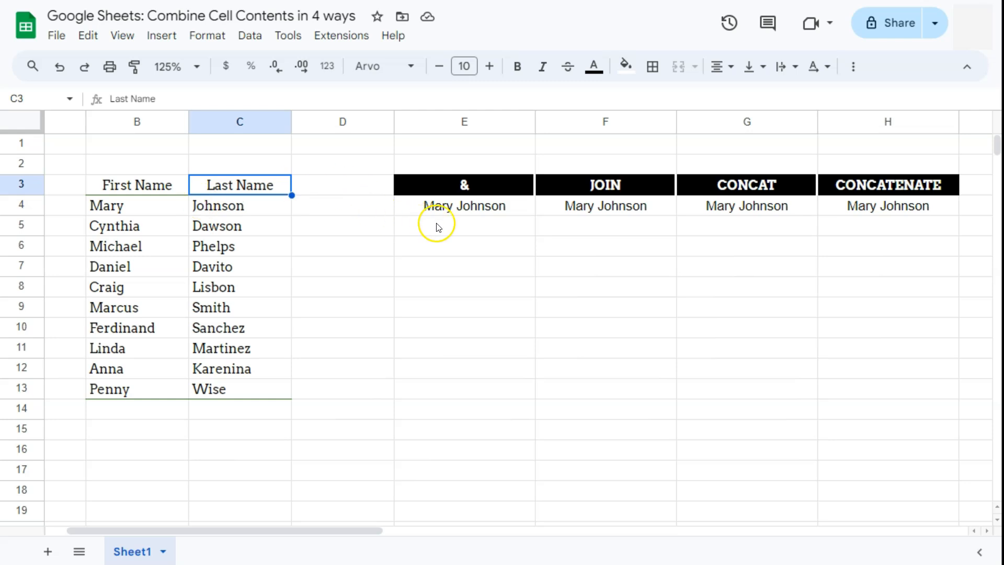
- Examine the four method headings in E3:H3 and the ampersand formula in cell E4
click(523, 184)
drag(522, 184, 838, 191)
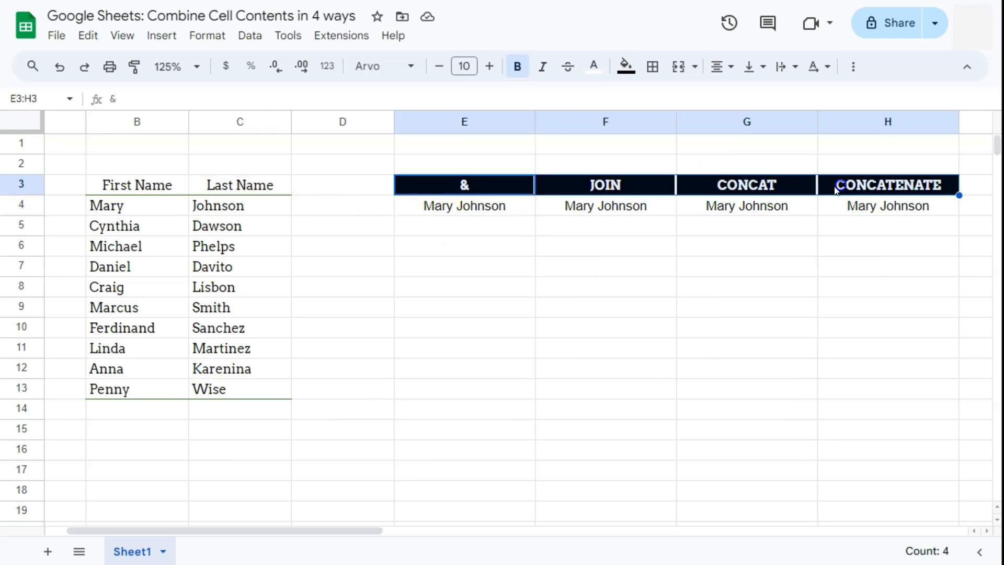
click(473, 192)
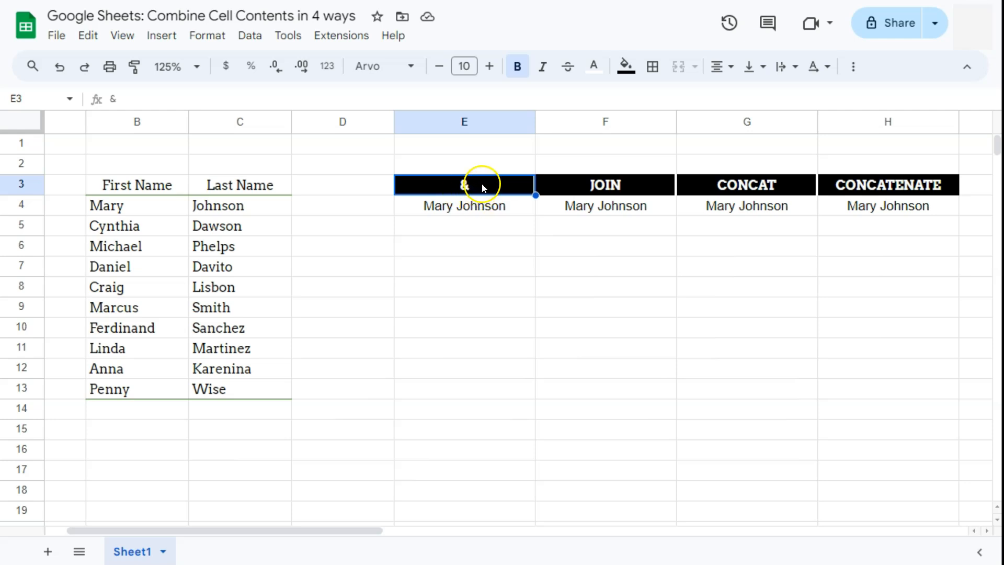
click(483, 204)
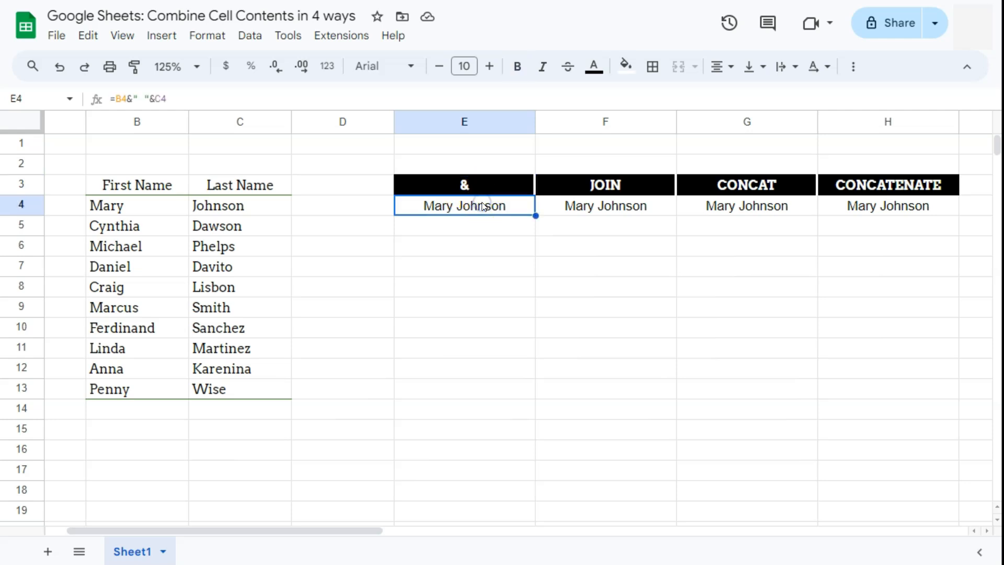
double_click(482, 204)
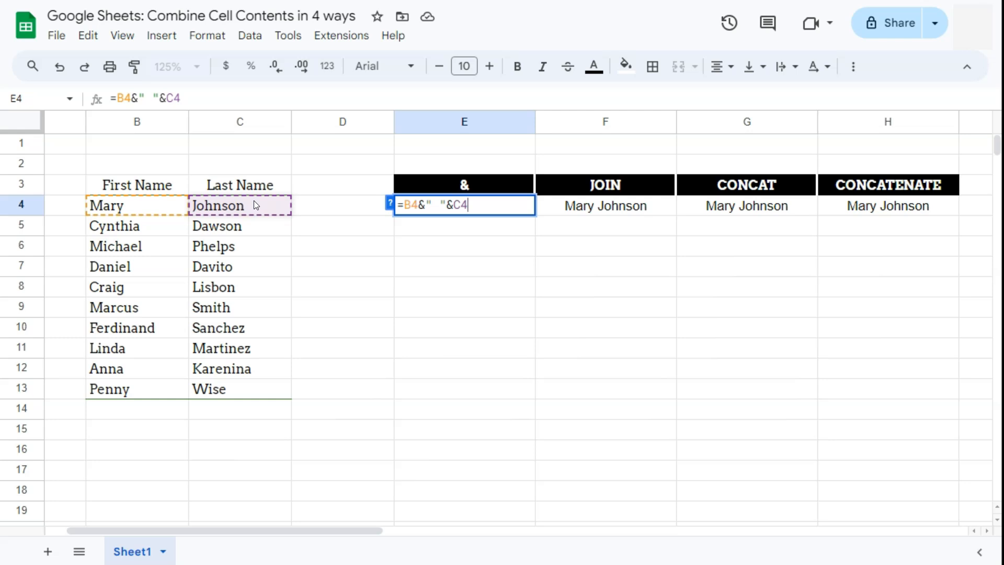
- Enter the formula =B5&" "&C5 in cell E5 to combine the first and last name with a space
click(418, 224)
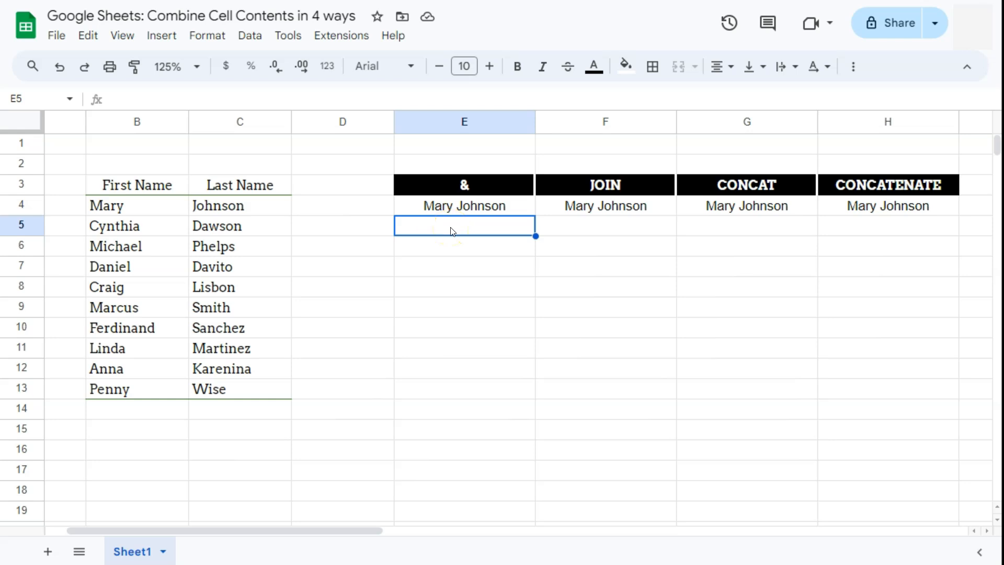
text(=)
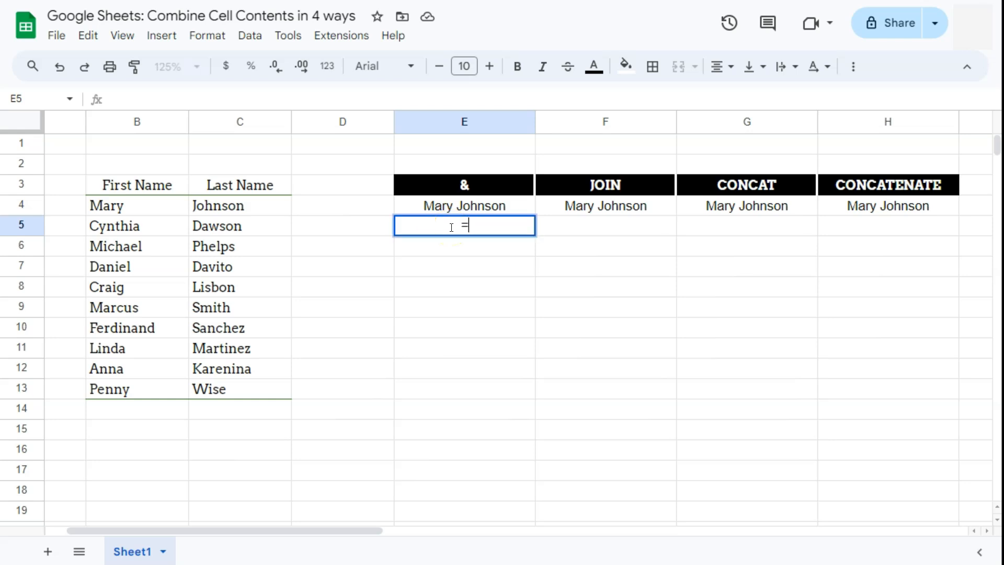
click(151, 230)
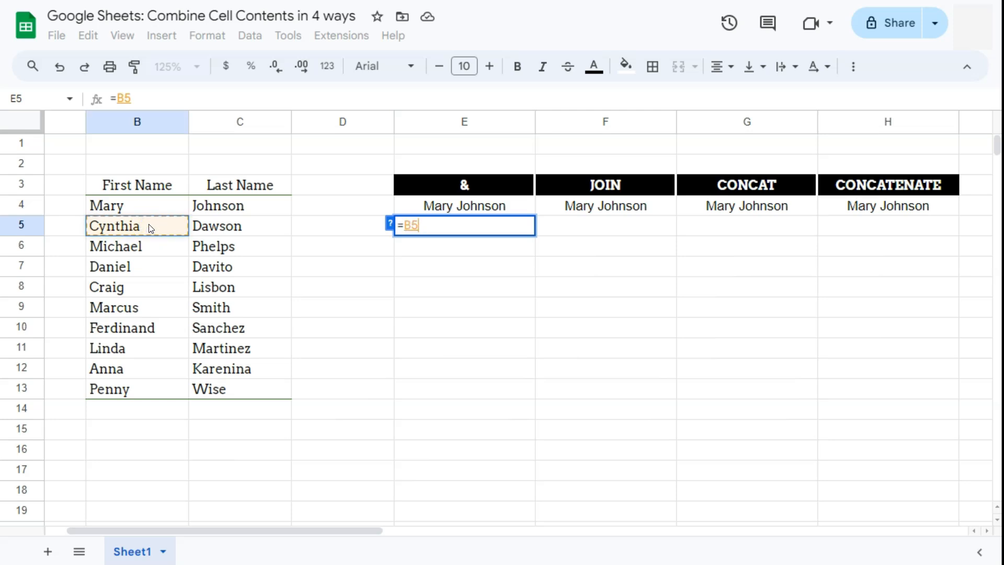
text(&)
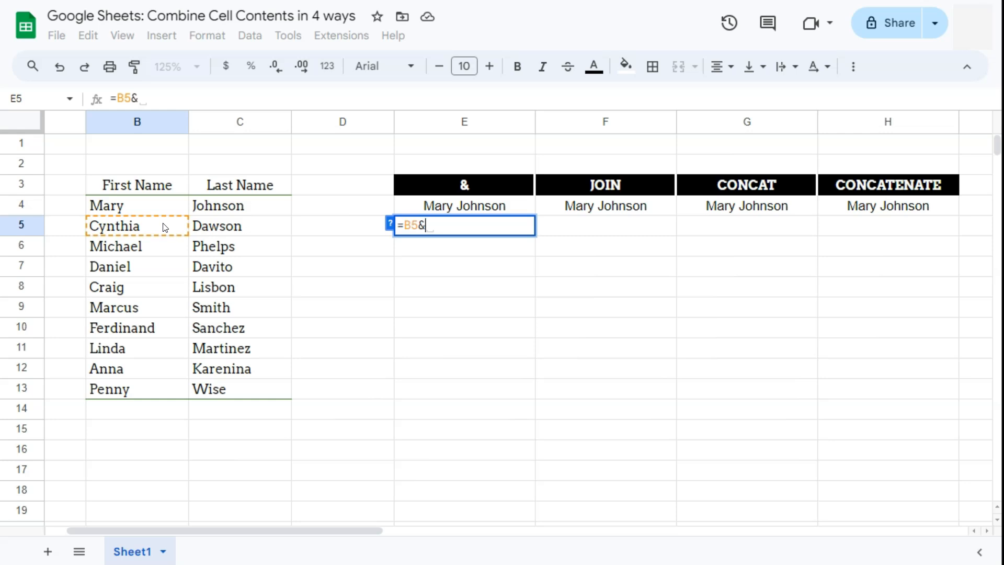
text(" ")
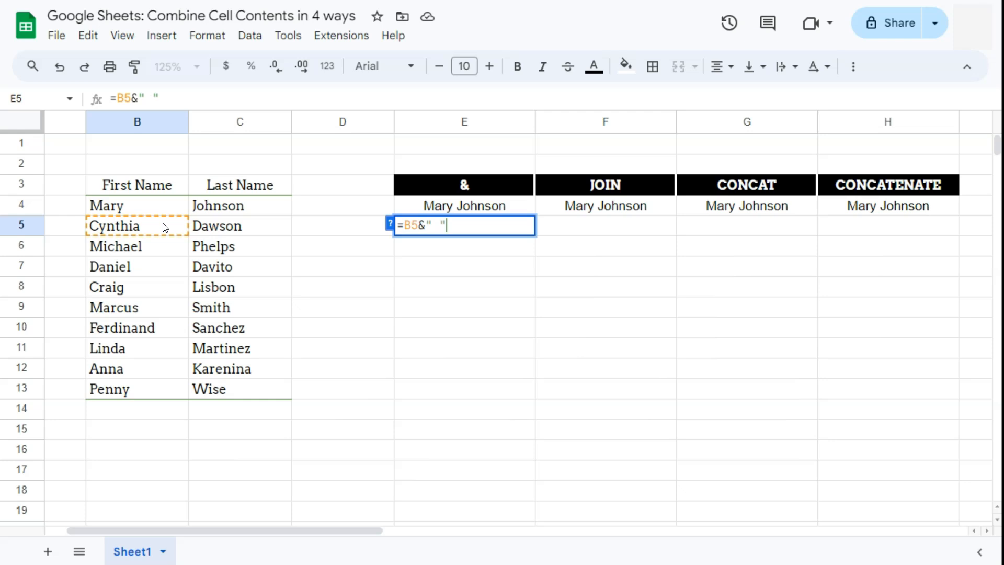
text(&)
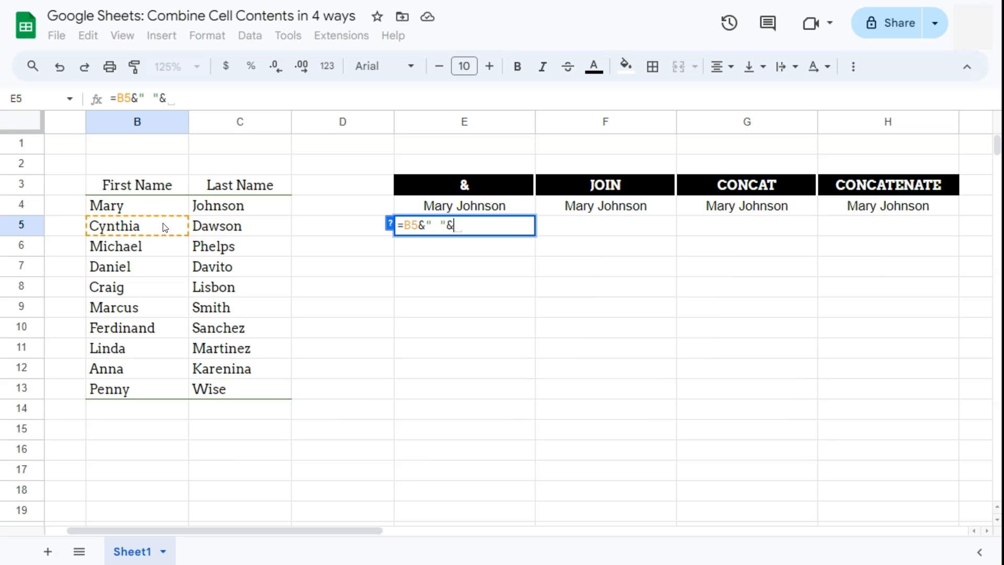
click(216, 230)
key(Return)
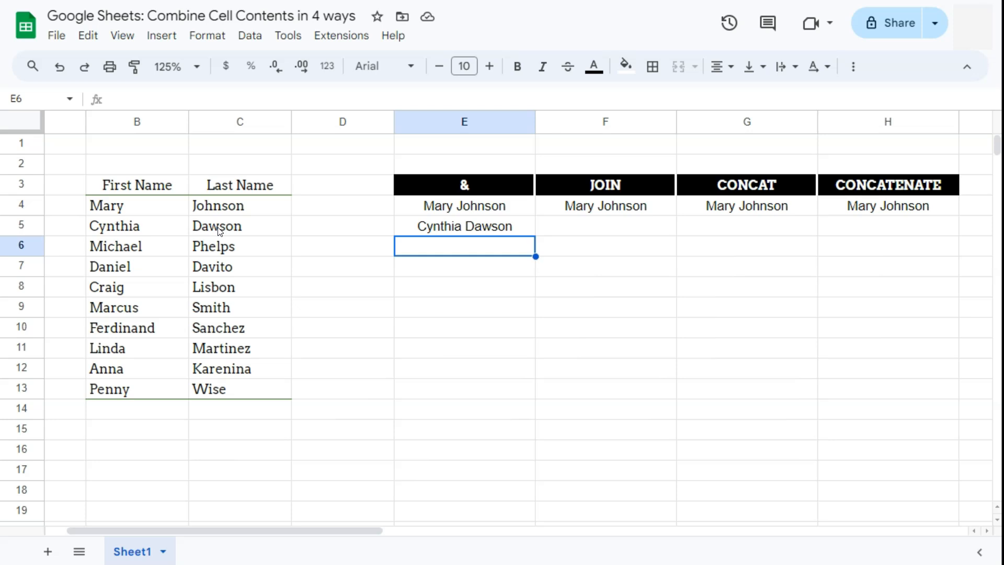
- Examine the JOIN formula in cell F4 and its argument help
click(581, 230)
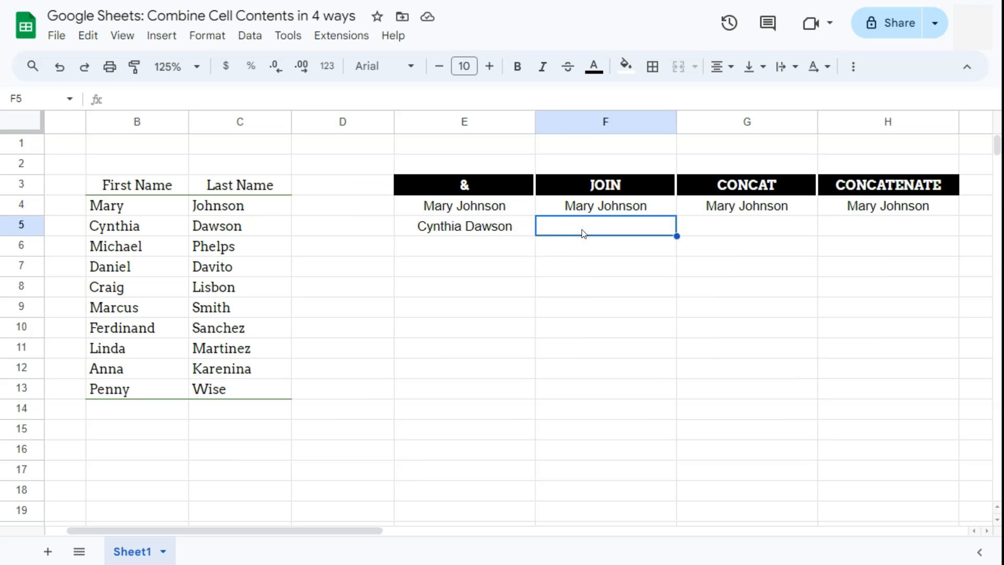
click(606, 205)
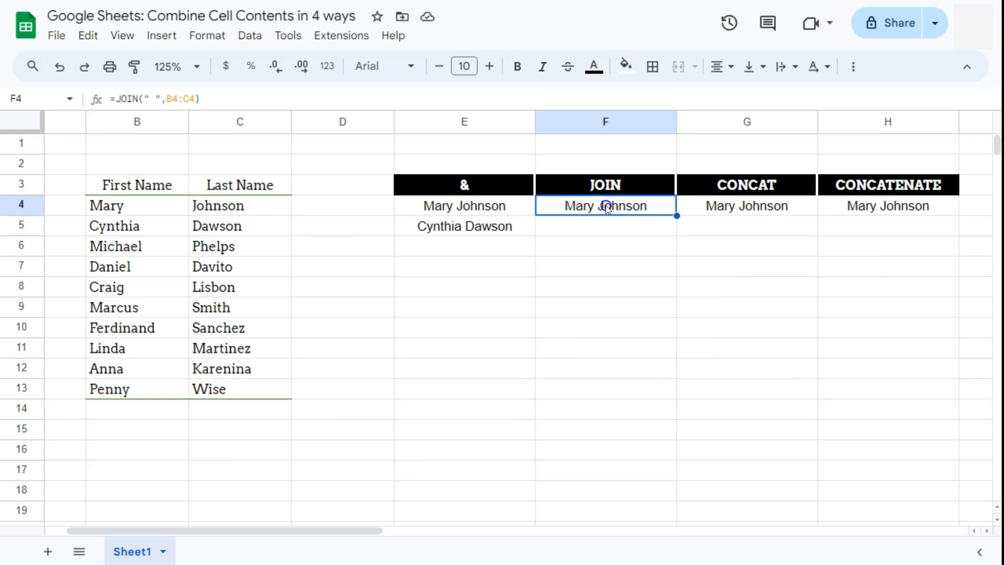
double_click(606, 205)
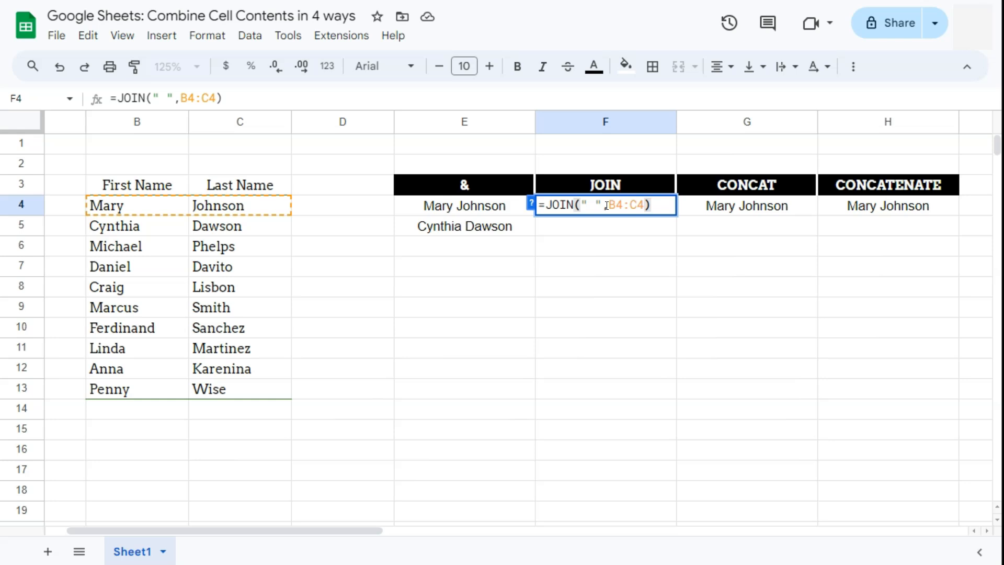
click(607, 205)
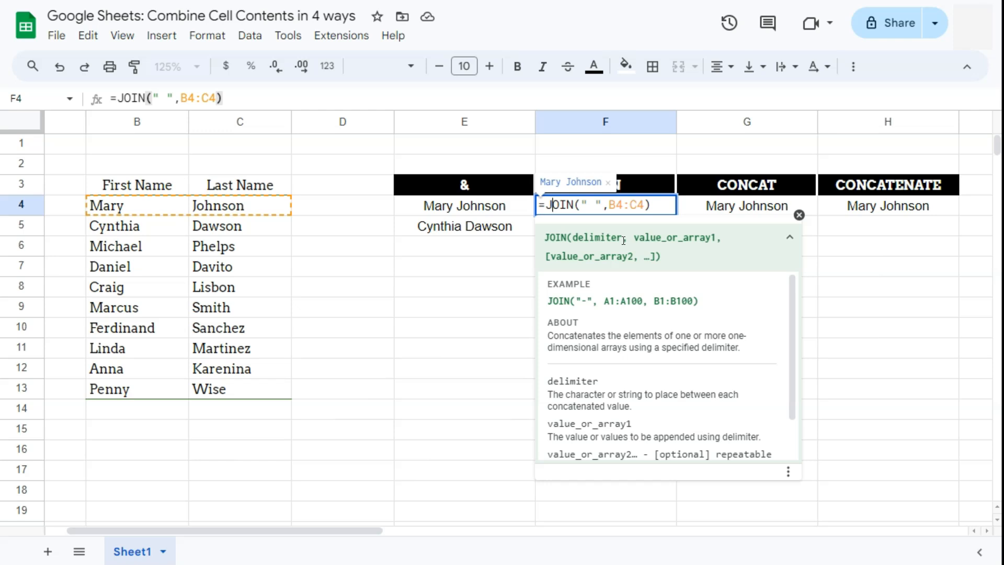
click(520, 244)
- Begin a JOIN formula in cell F5 with a space in quotes as the delimiter
click(559, 229)
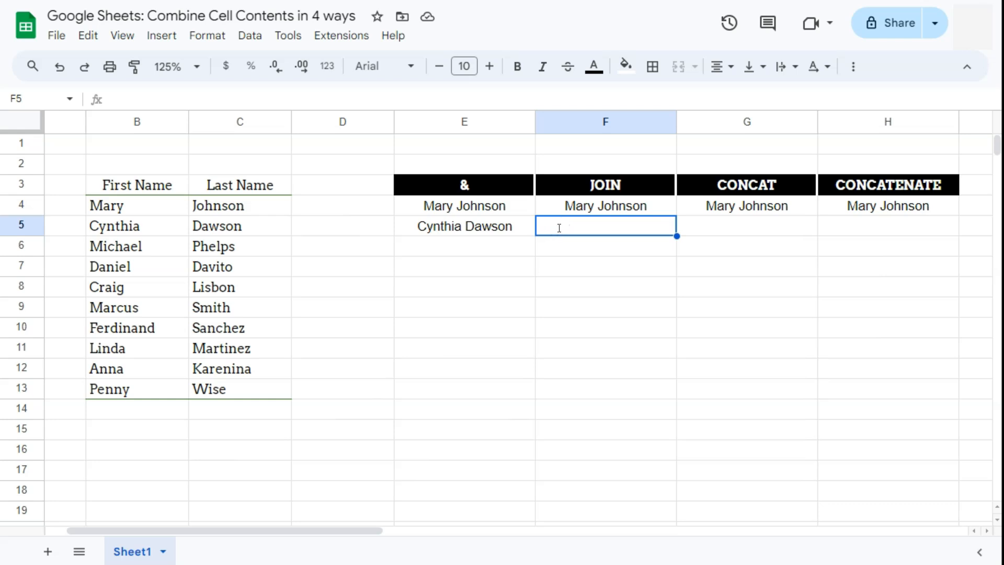
double_click(566, 227)
text(=JOIN)
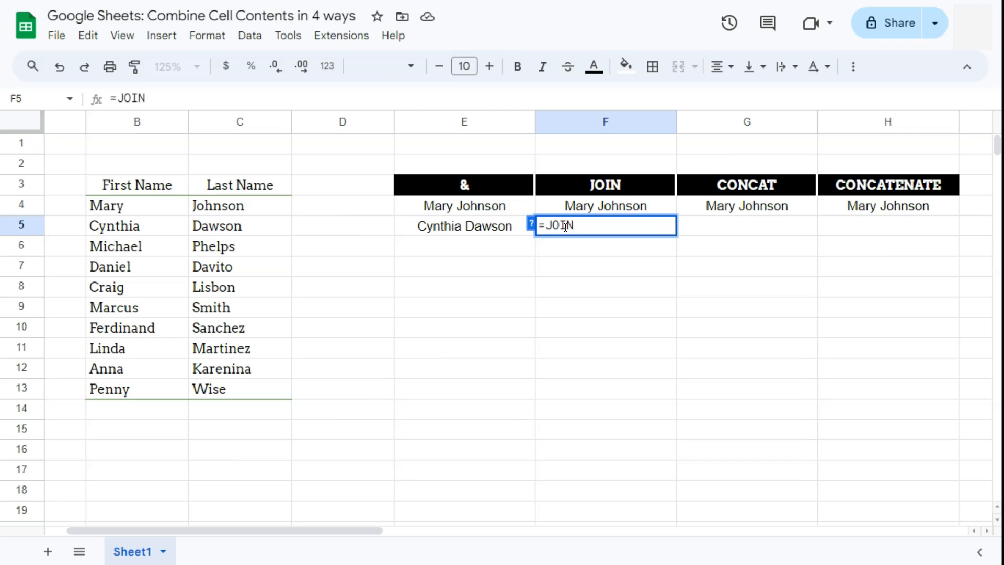
text(()
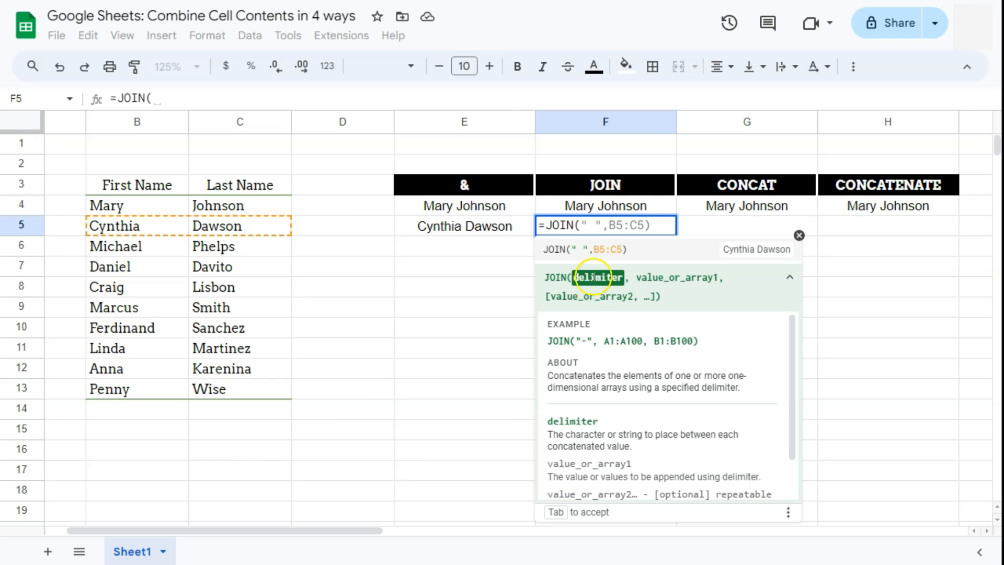
click(798, 236)
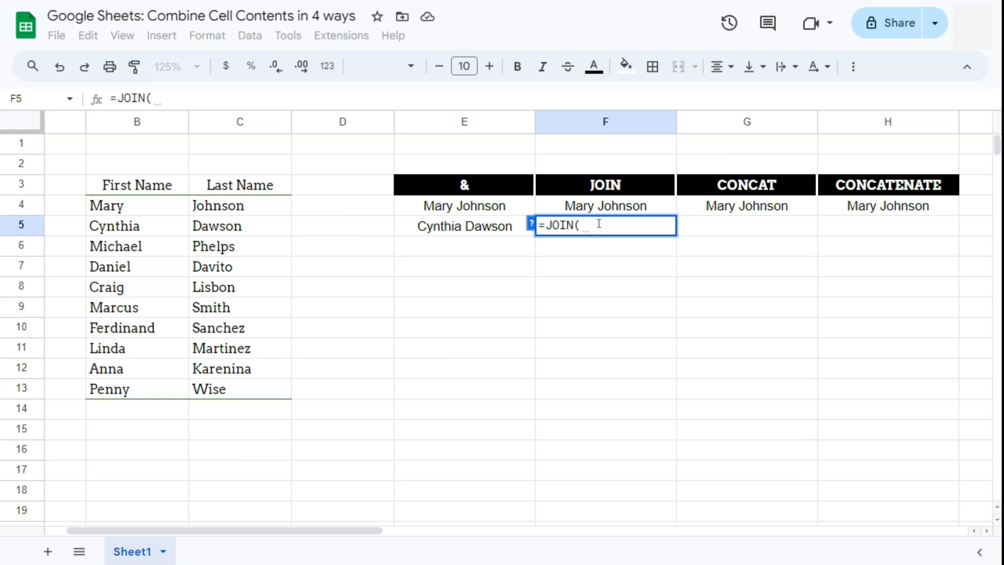
text(")
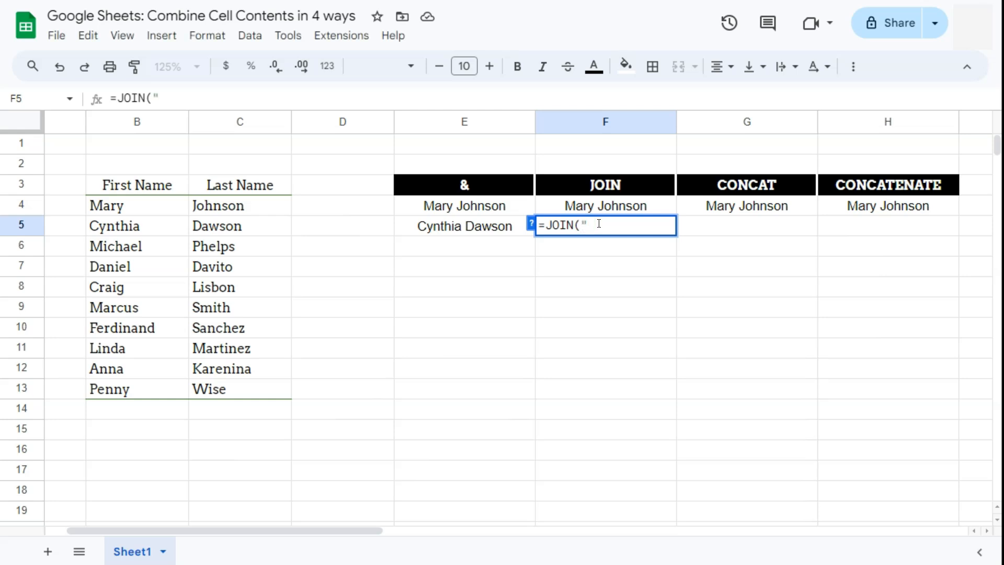
text( ",)
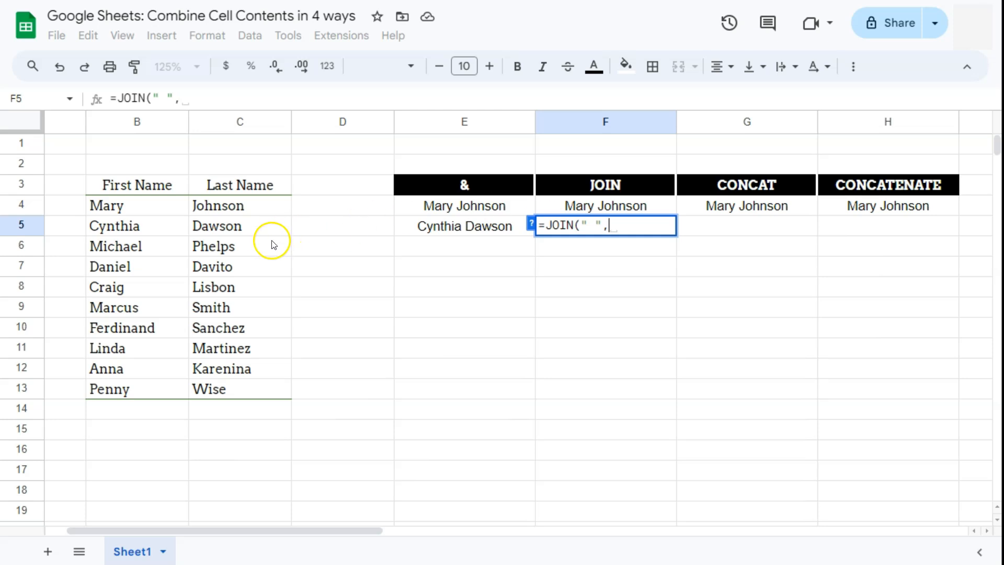
- Add the ranges B5:B6 and C5:C6 as the values of the JOIN formula in F5
drag(148, 223, 157, 254)
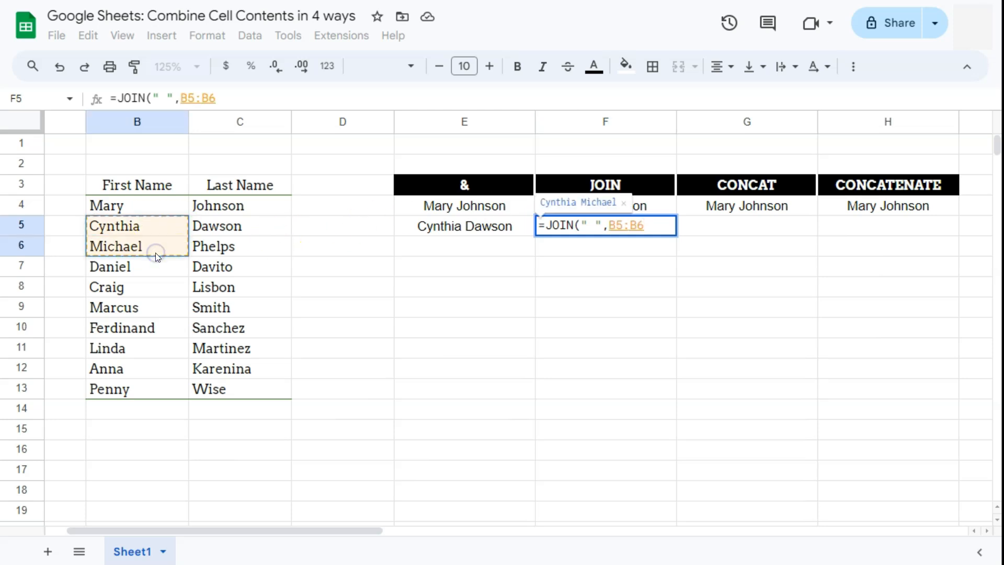
text(,)
drag(206, 229, 208, 251)
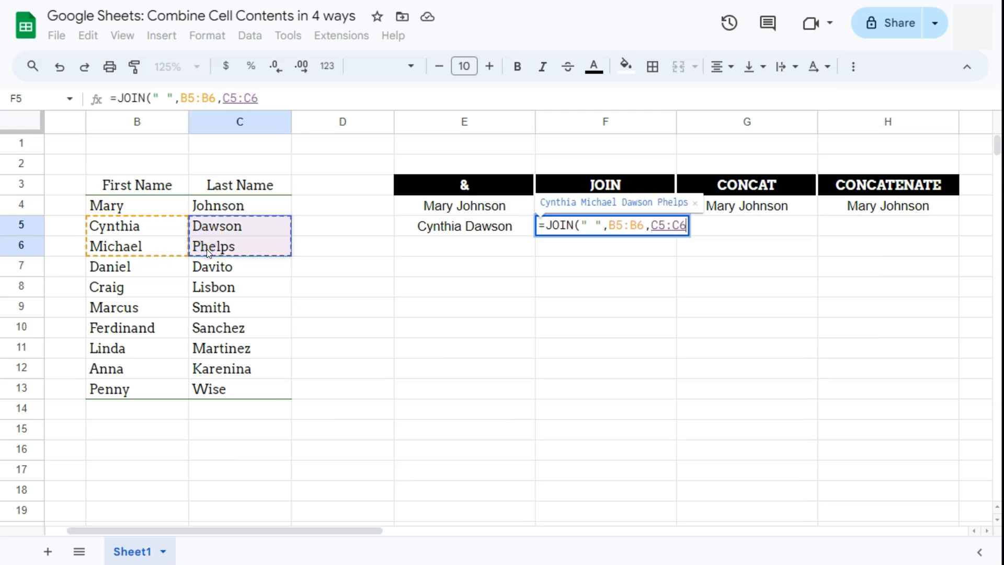
- Reduce the values of the JOIN formula in F5 to the single cells B5 and C5 and enter the formula
key(BackSpace)
key(BackSpace)
key(BackSpace)
key(BackSpace)
key(BackSpace)
key(BackSpace)
key(BackSpace)
key(BackSpace)
key(BackSpace)
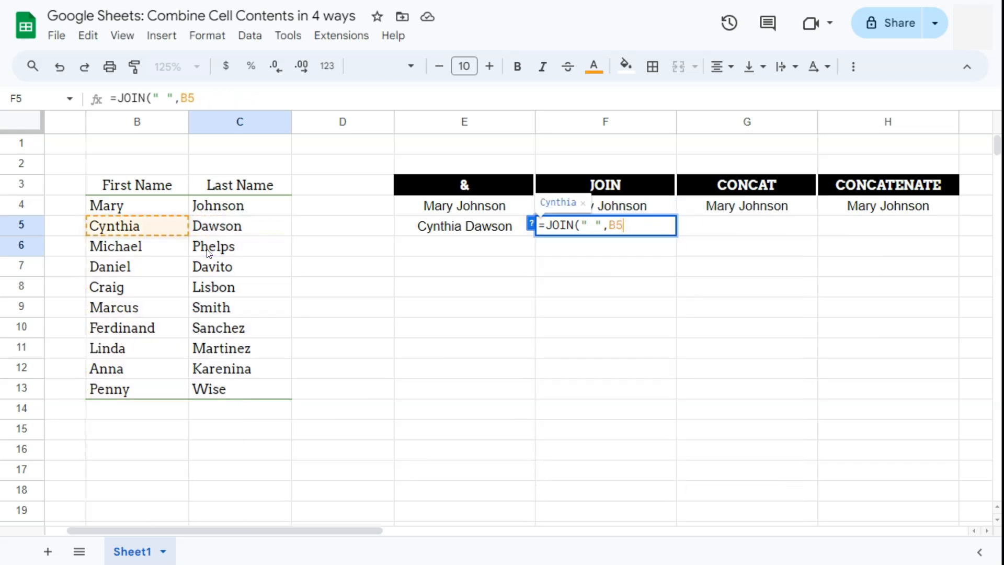
text(,)
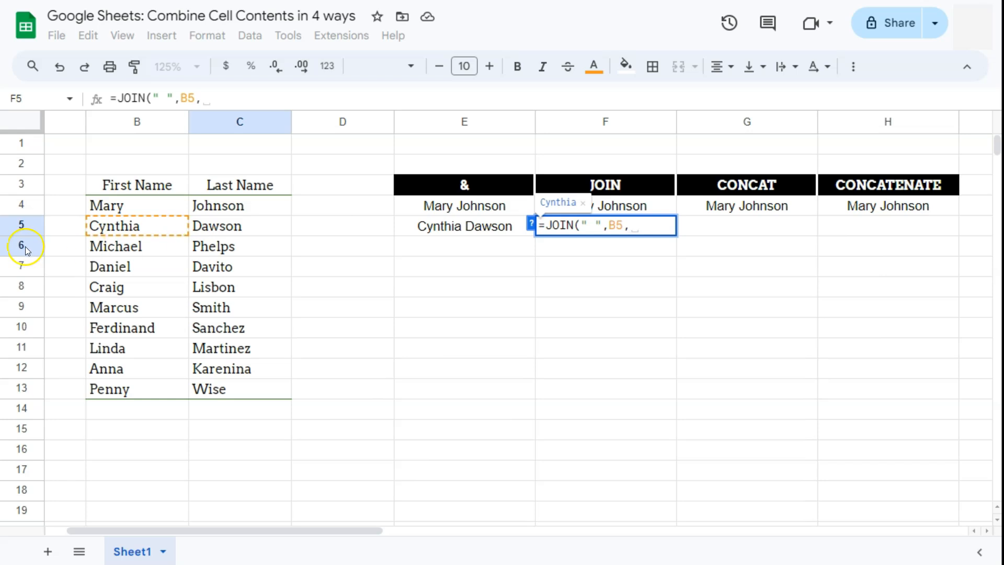
click(211, 229)
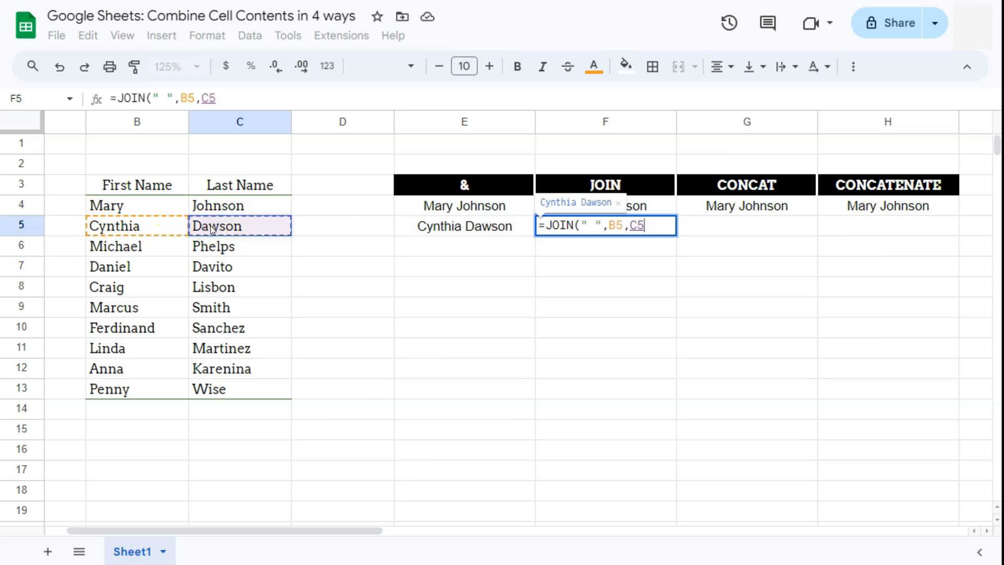
key(Return)
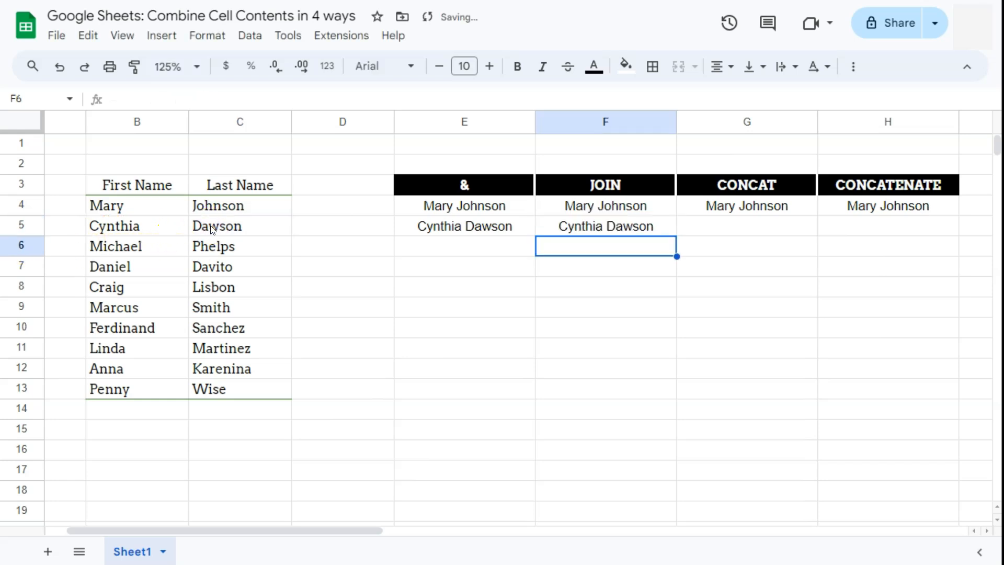
- Examine the ampersand formula in E5 and the arguments of the CONCAT formula in G4
click(438, 232)
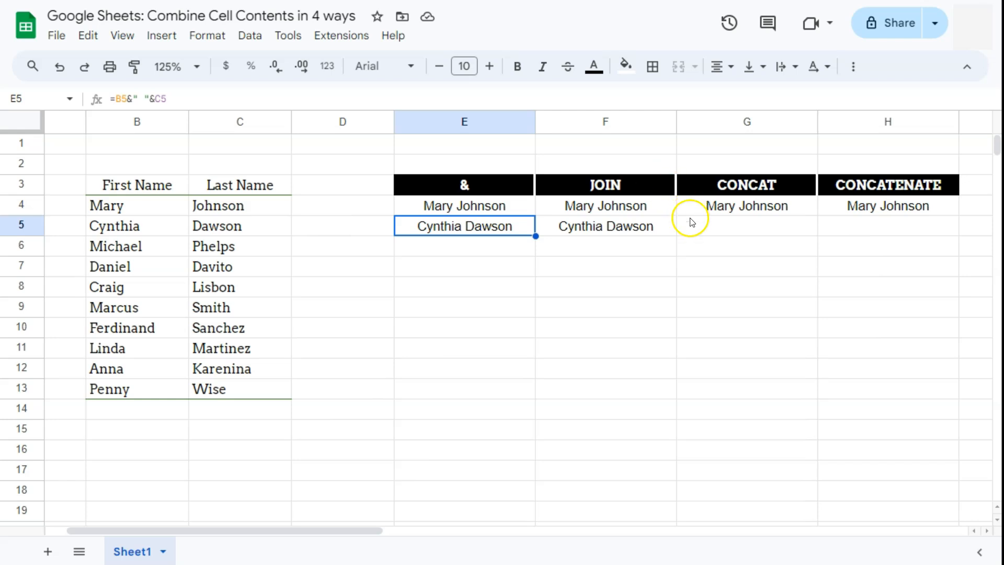
click(735, 230)
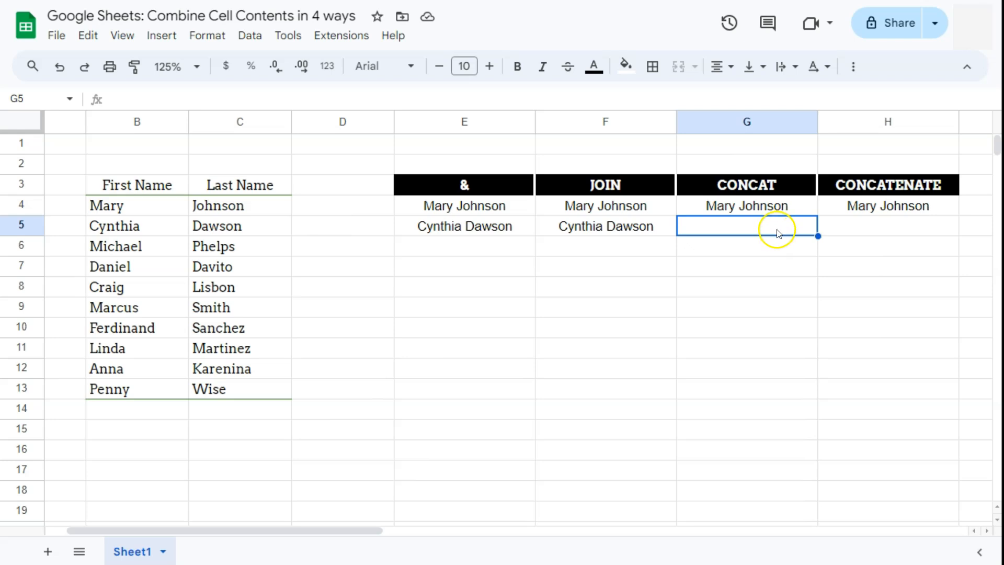
double_click(755, 206)
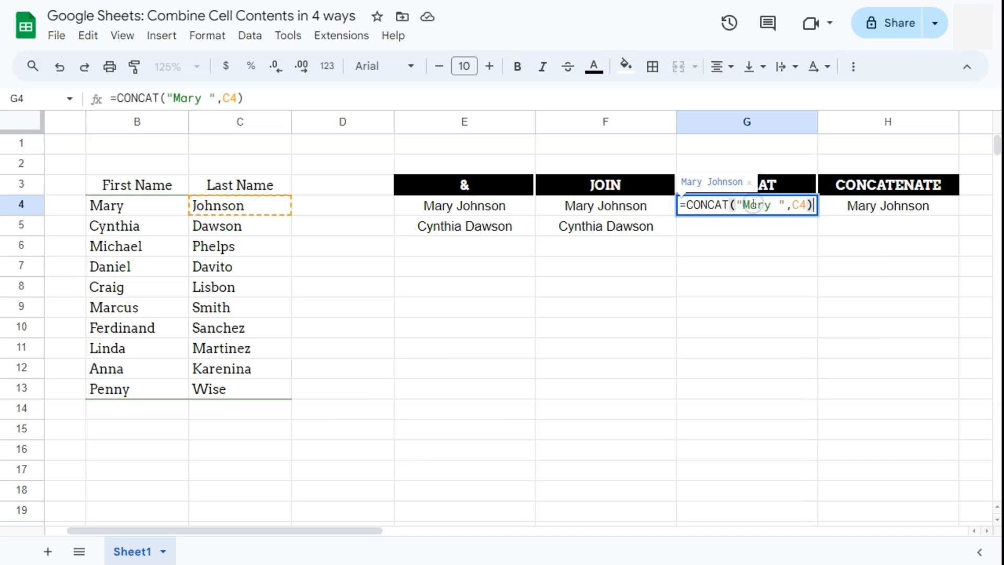
drag(771, 205, 747, 208)
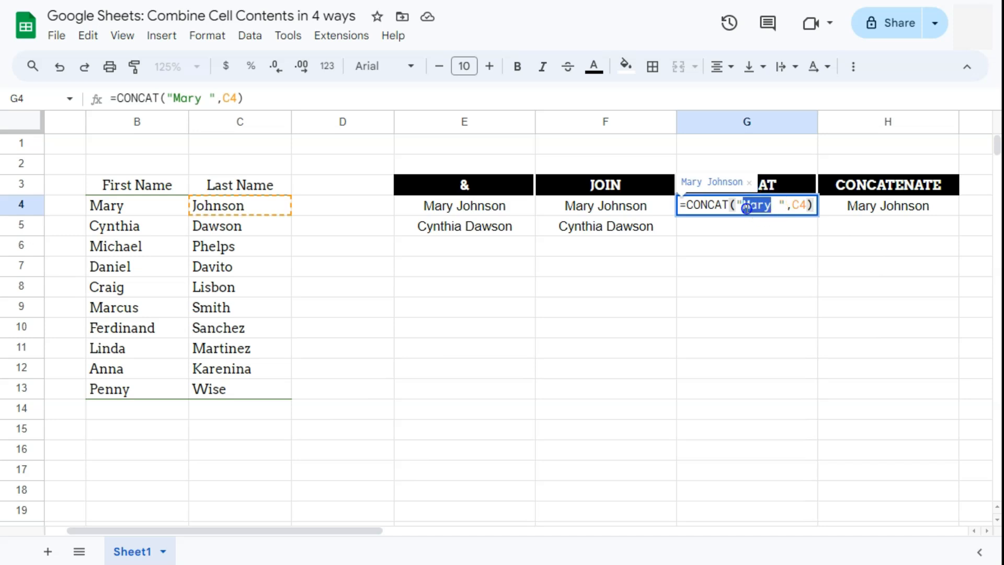
click(789, 206)
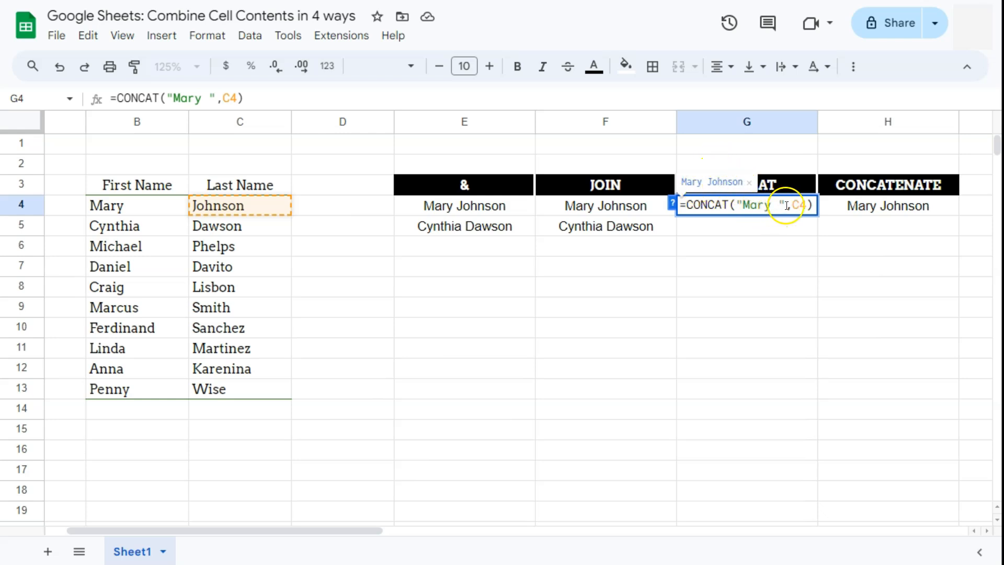
- Enter a CONCAT formula in cell G5 that joins B5 and C5
click(770, 230)
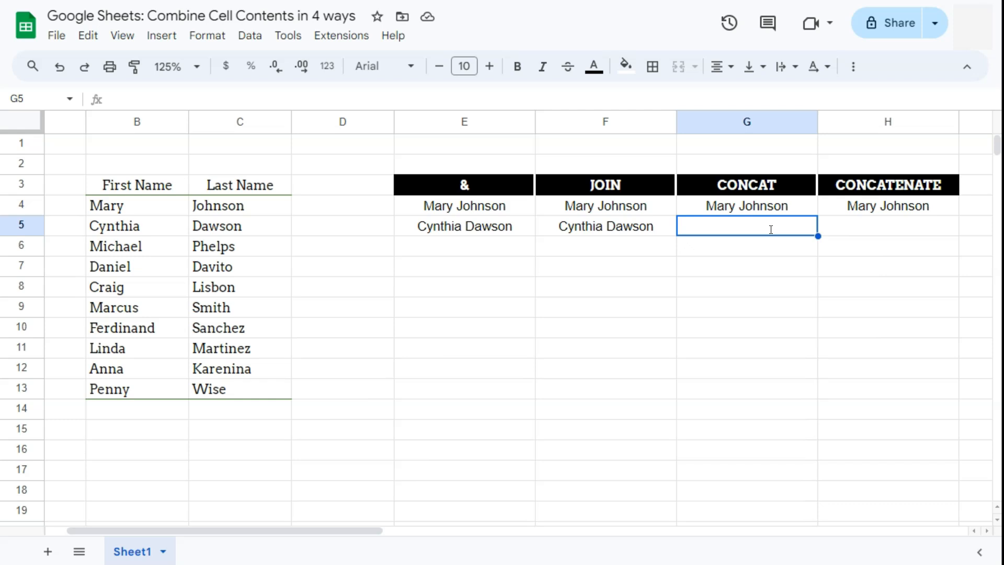
text(=)
click(759, 257)
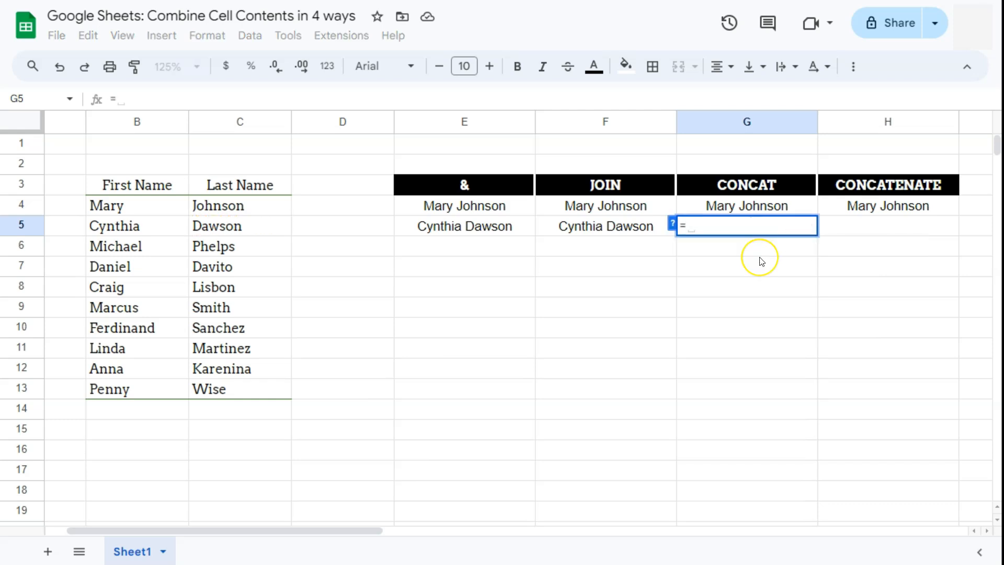
text(concat)
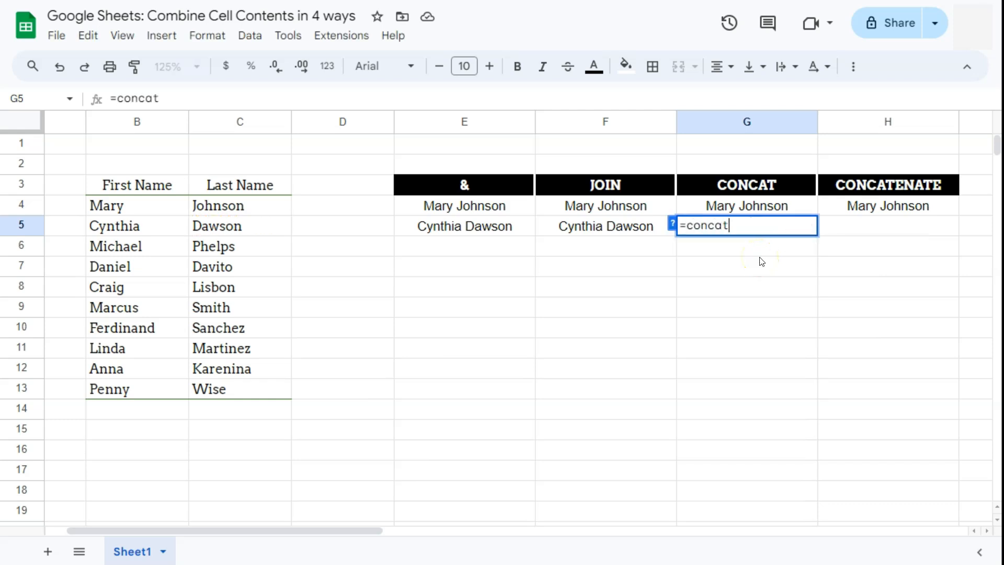
text(()
click(152, 233)
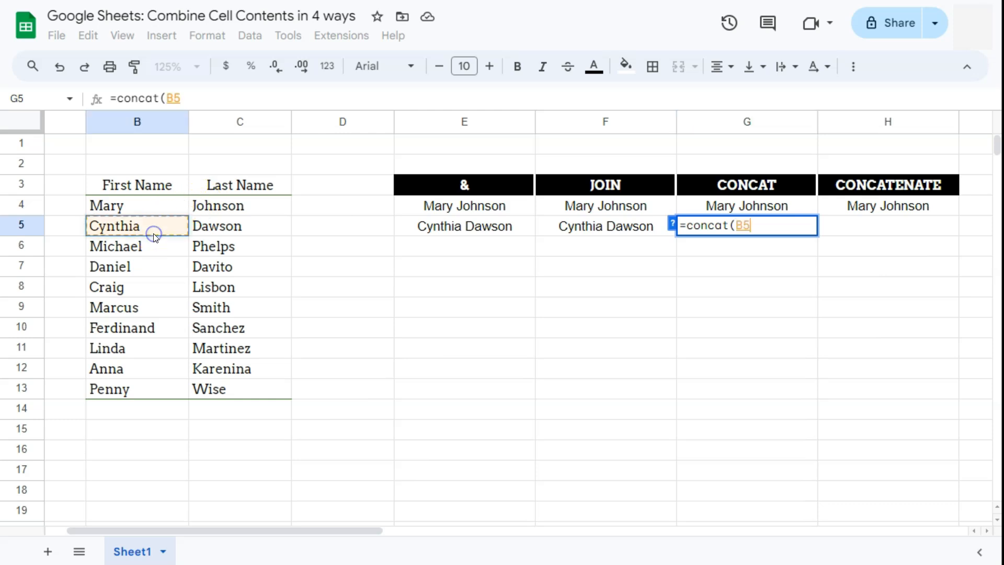
text(,)
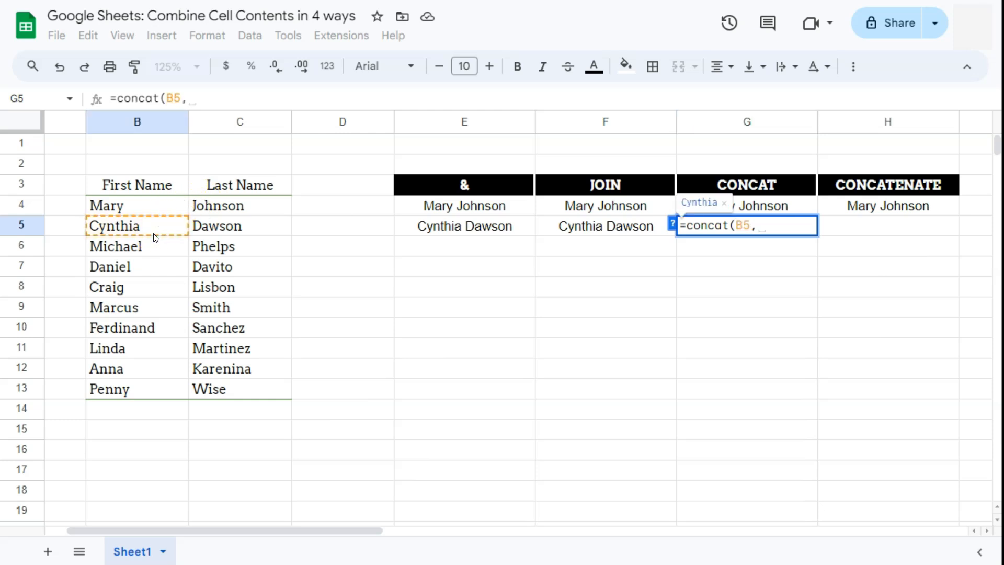
click(205, 224)
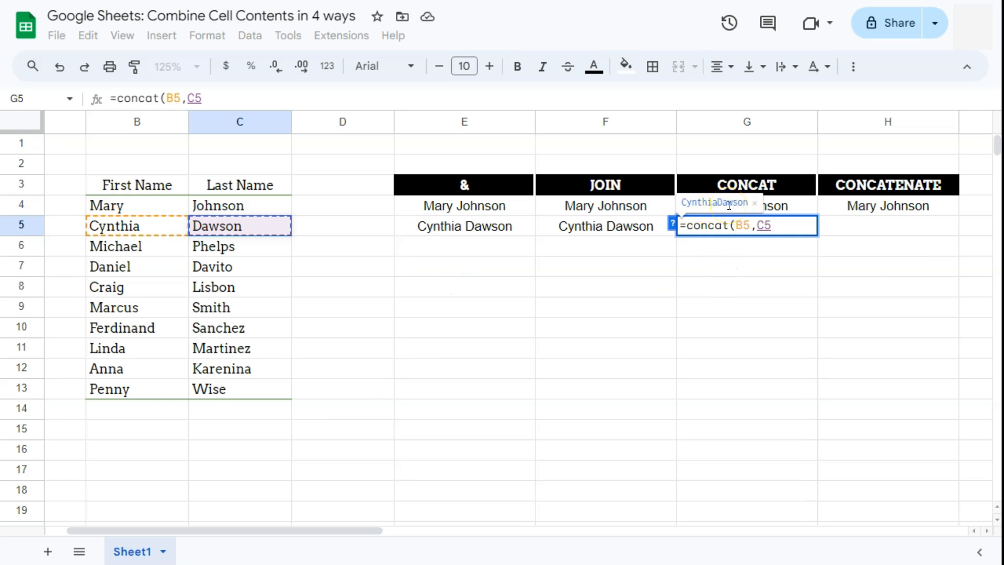
key(Return)
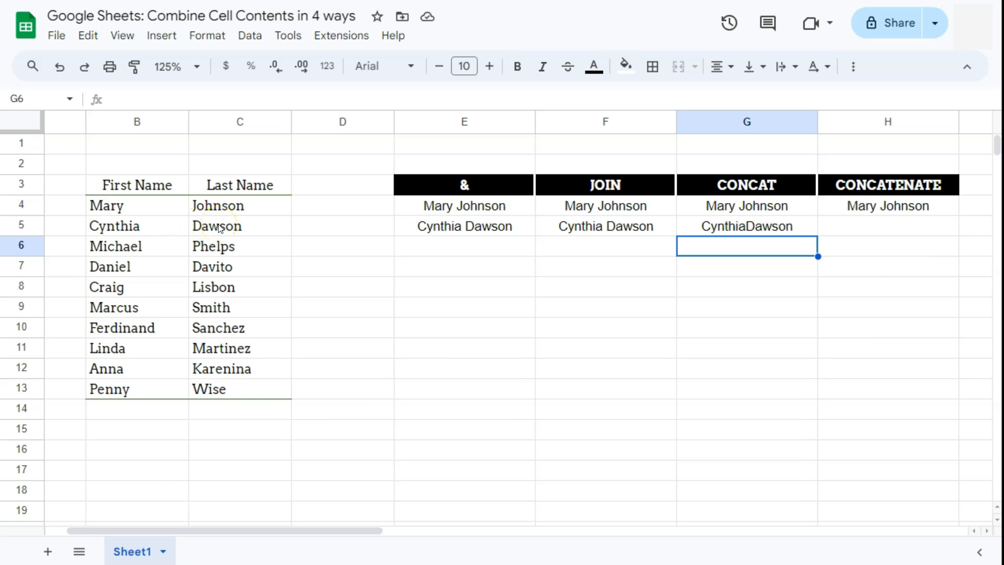
- Examine the arguments of the CONCATENATE formula in H4 and the function's help text
click(913, 231)
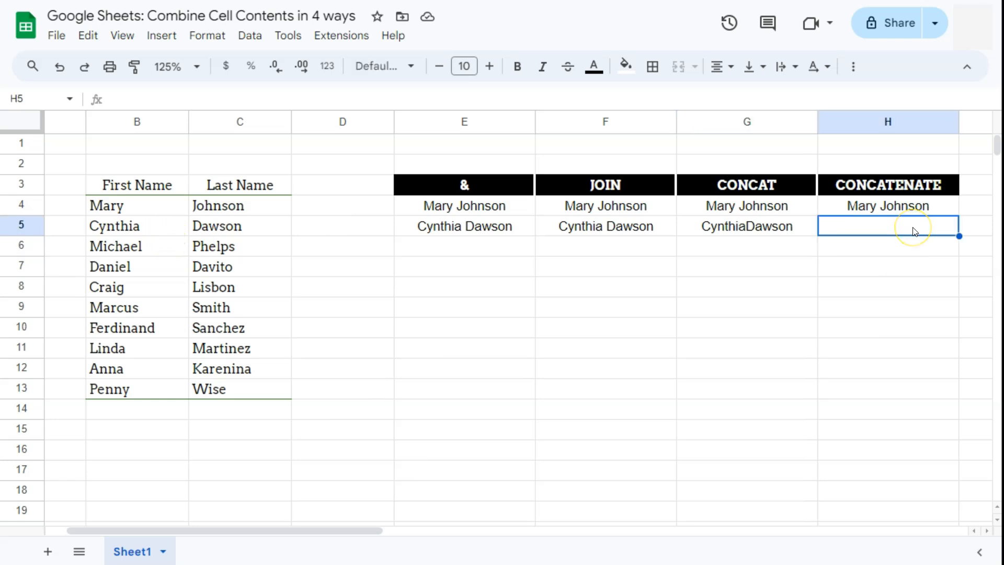
click(646, 228)
click(857, 222)
click(894, 225)
double_click(892, 209)
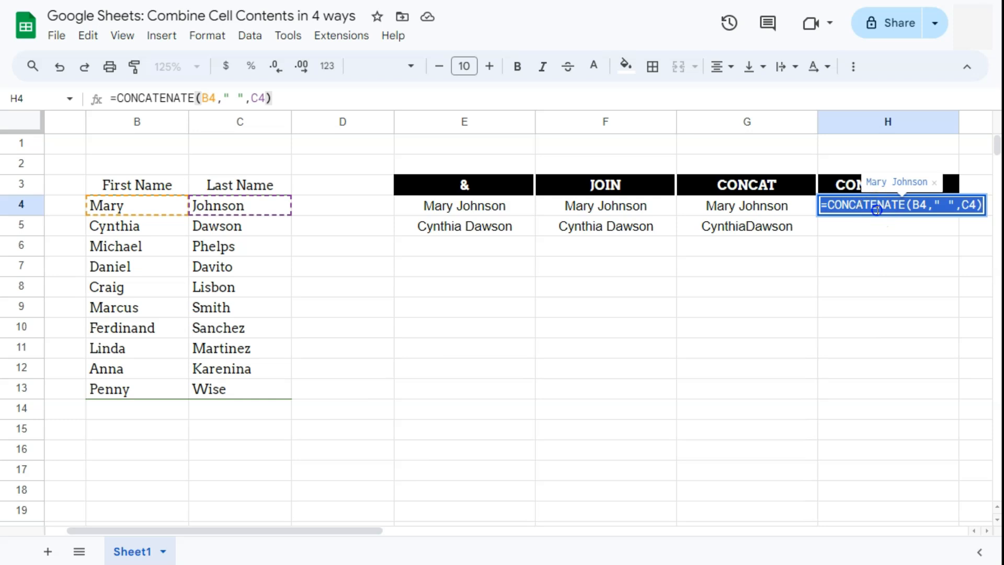
click(927, 206)
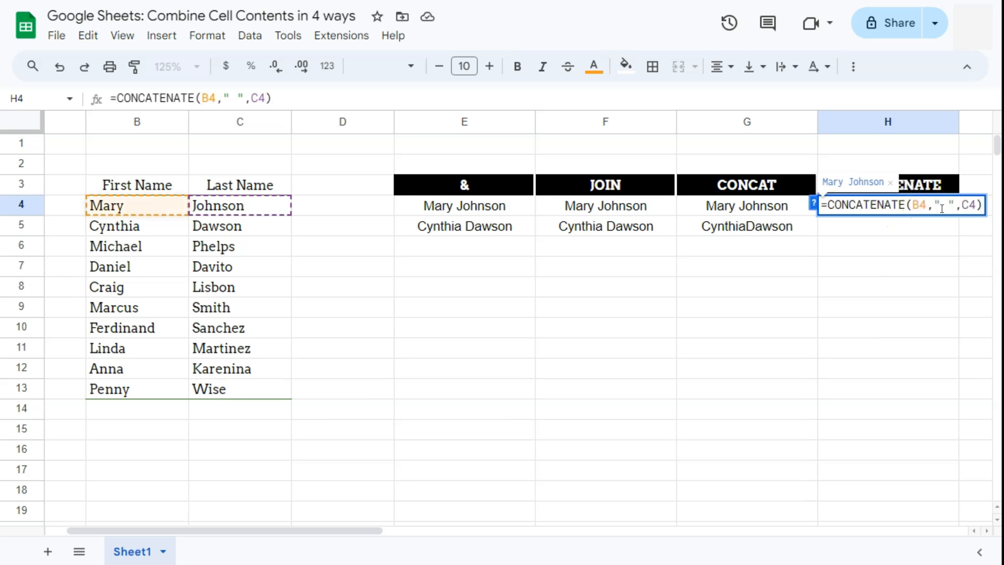
click(939, 206)
double_click(940, 205)
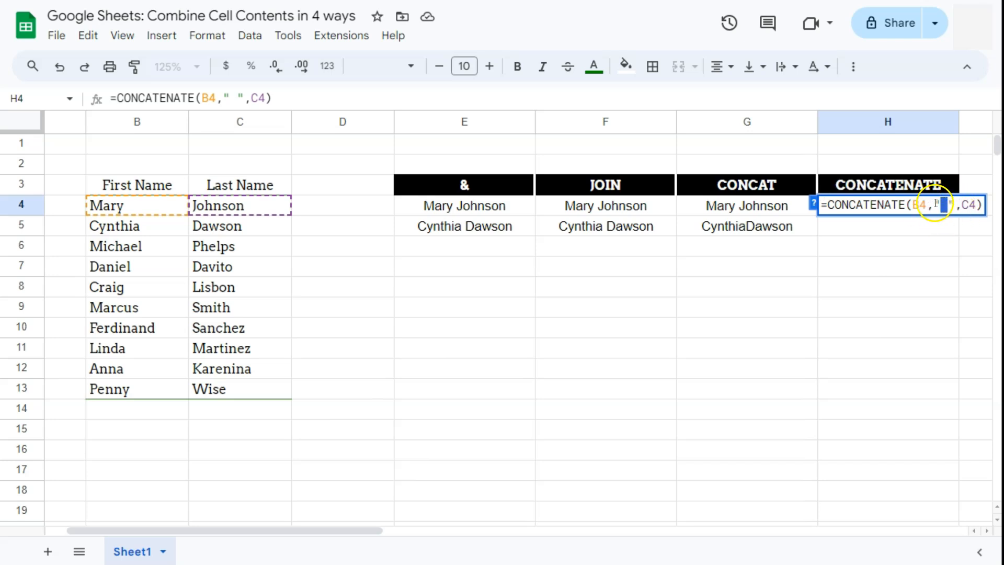
click(921, 204)
click(924, 205)
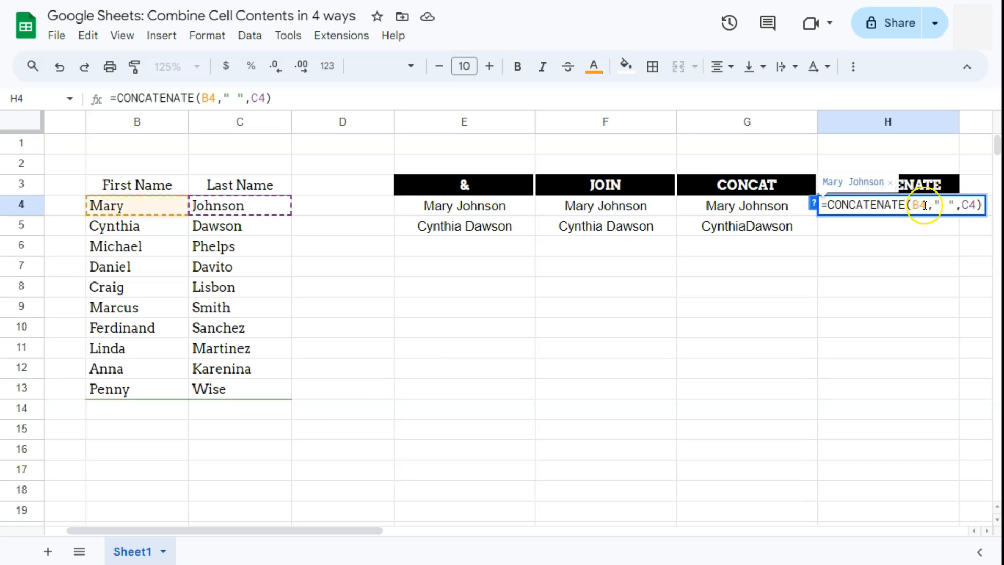
click(948, 205)
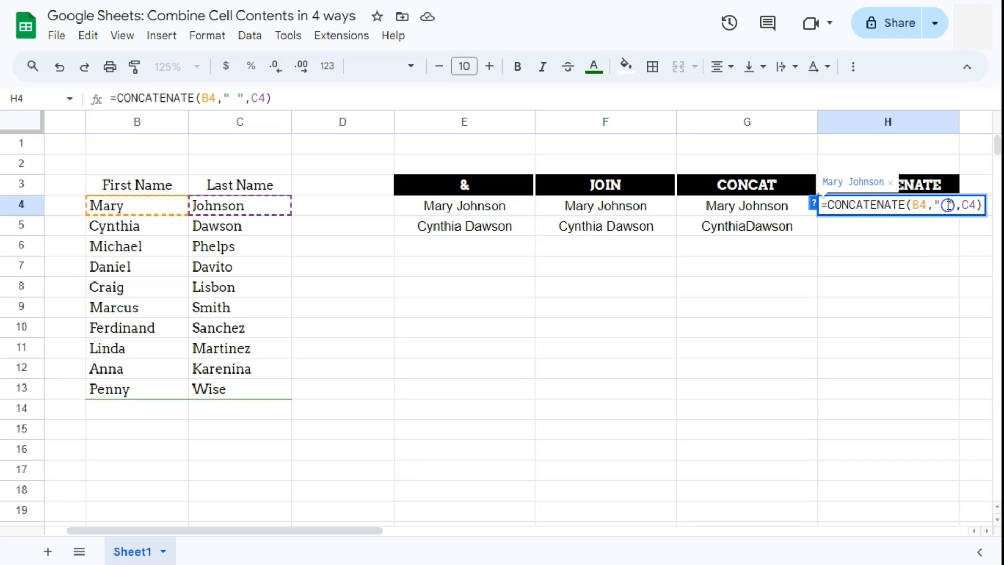
click(971, 205)
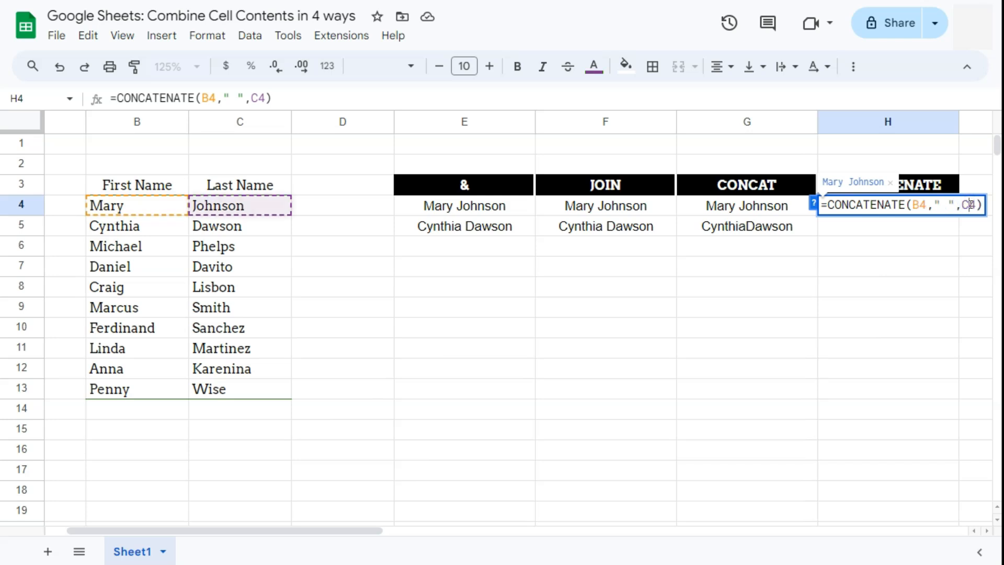
click(813, 203)
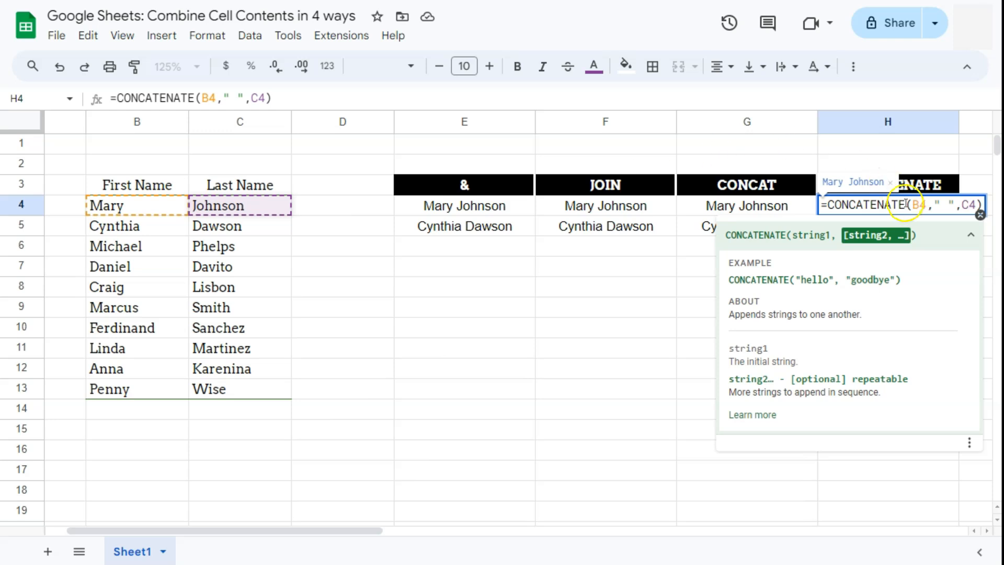
click(897, 166)
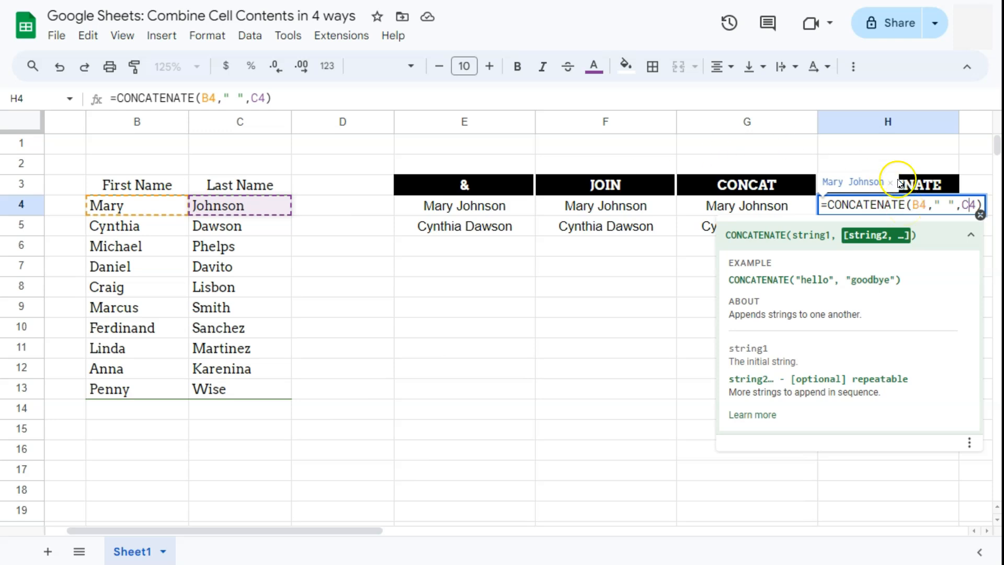
- Enter a CONCATENATE formula in cell H5 that joins B5, a space in quotes and C5
click(854, 230)
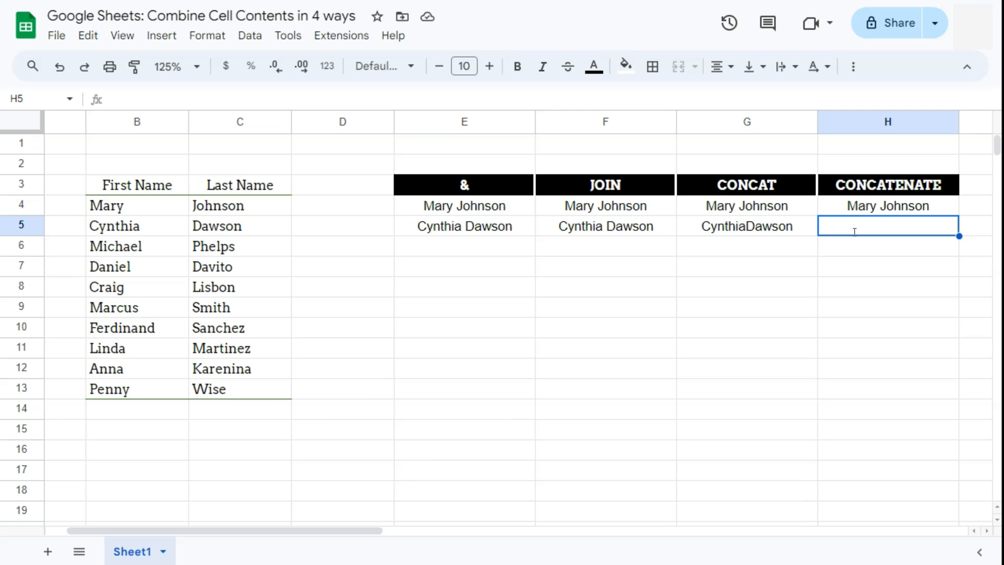
double_click(854, 230)
text(=)
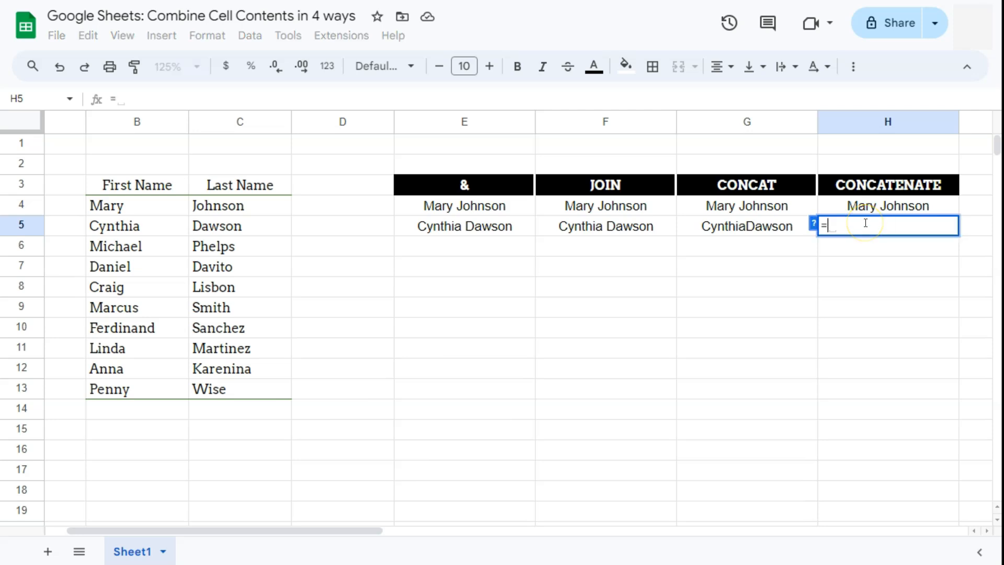
text(concatenate()
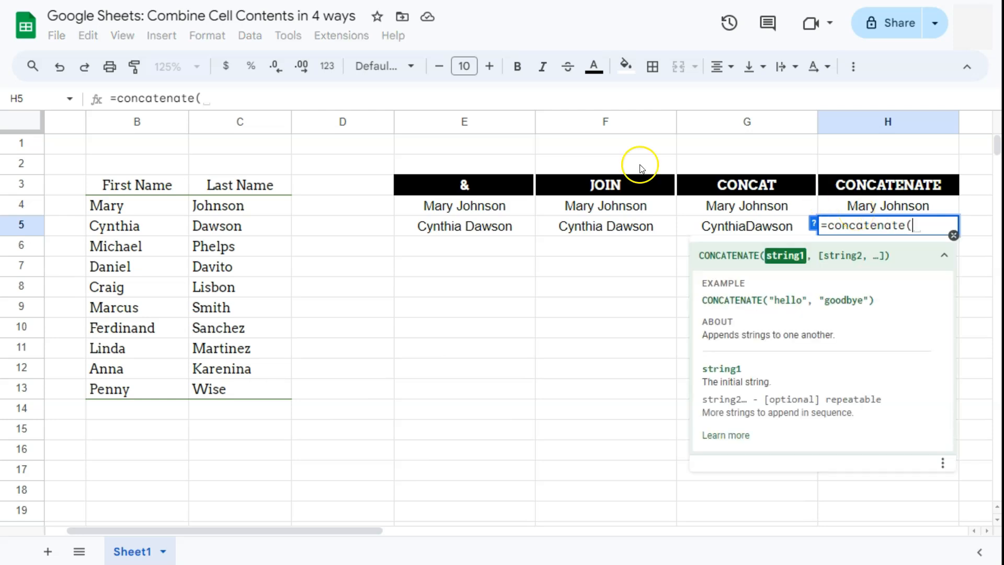
click(144, 229)
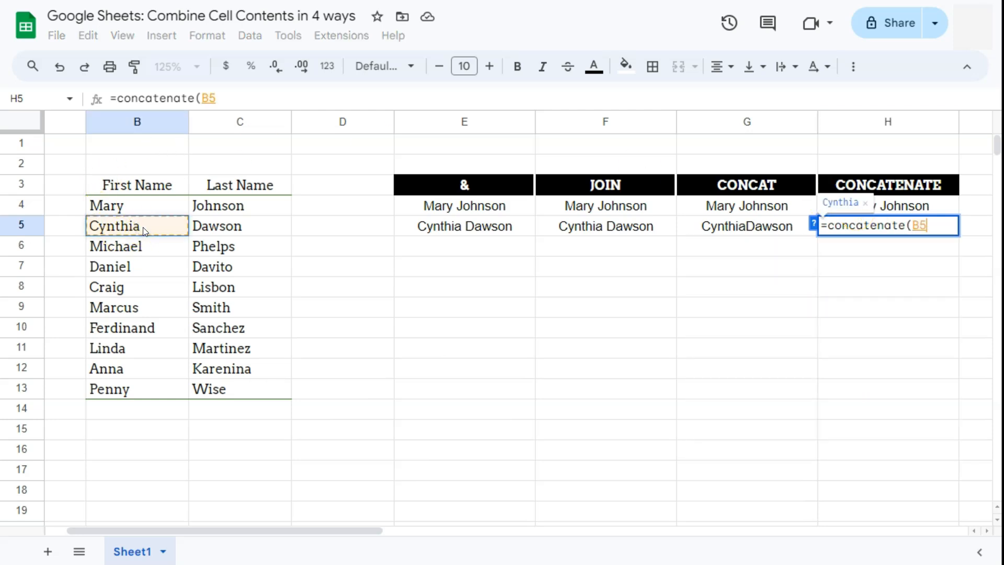
text(, )
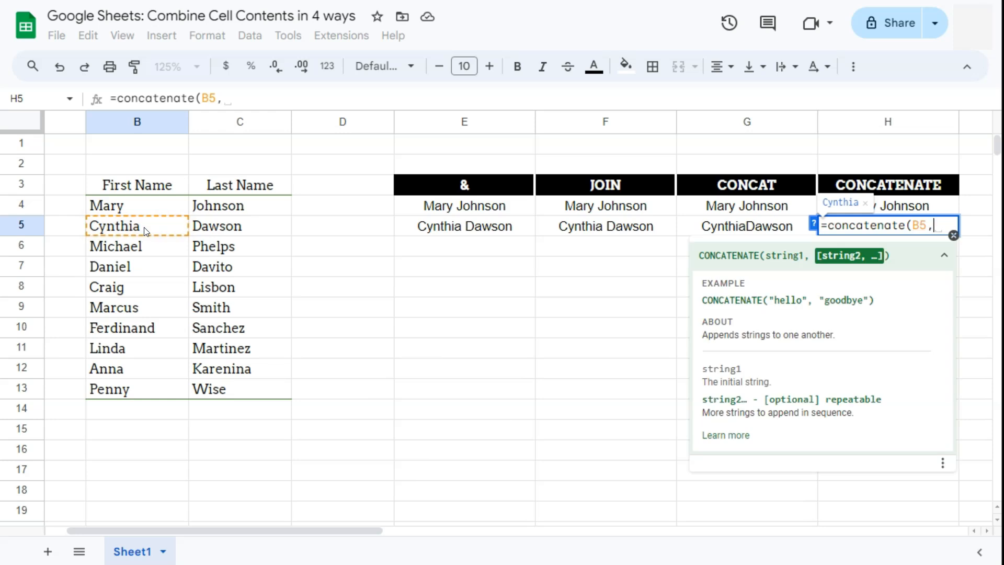
text(" )
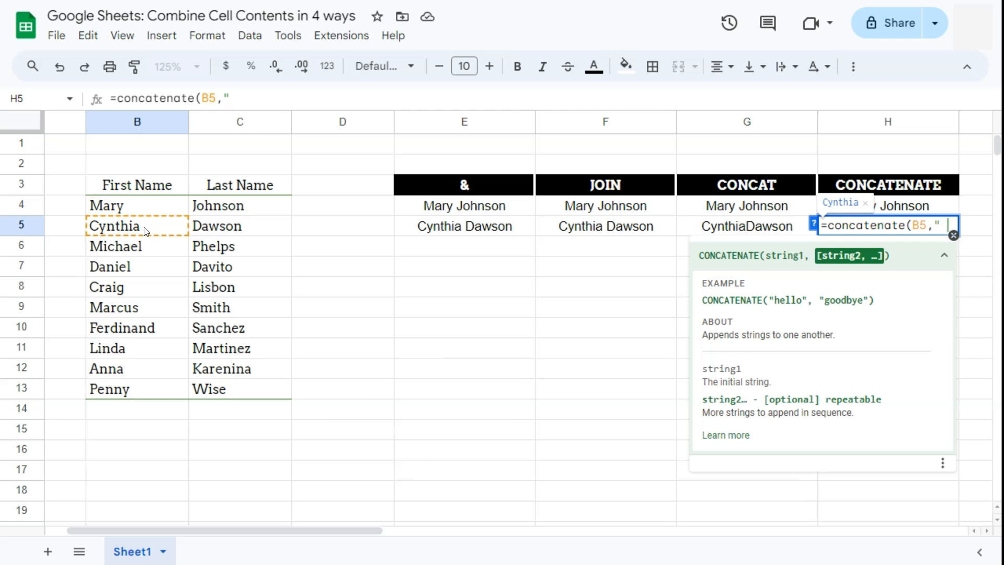
text(",)
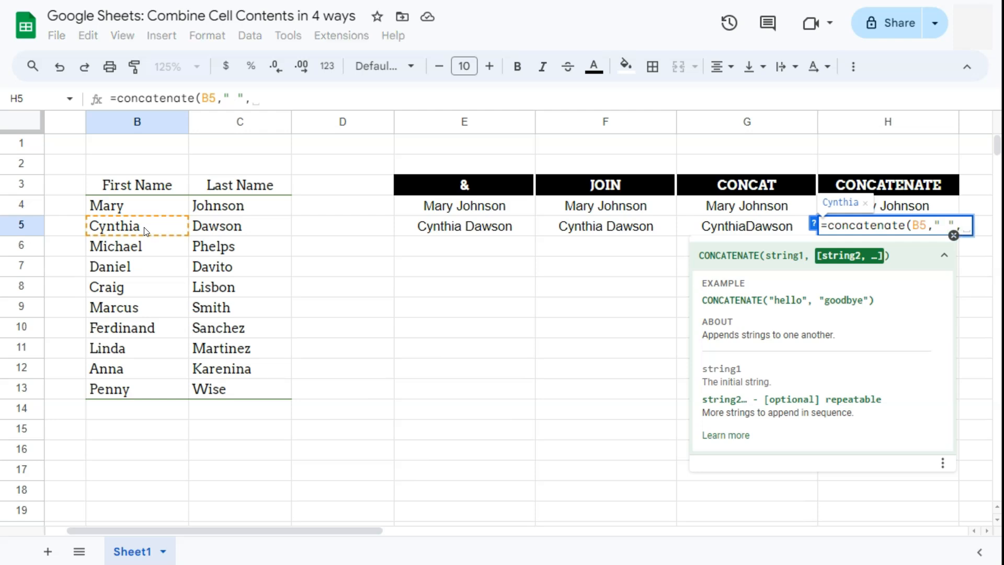
click(202, 226)
key(Return)
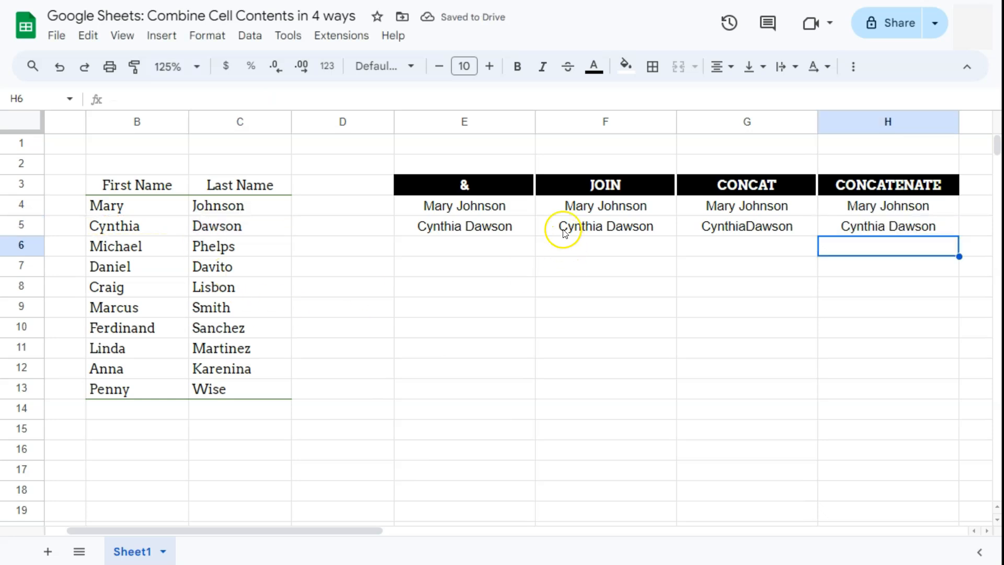
- Fill the formulas in E4, F5 and H5 down their columns to row 13
click(518, 206)
drag(535, 215, 523, 389)
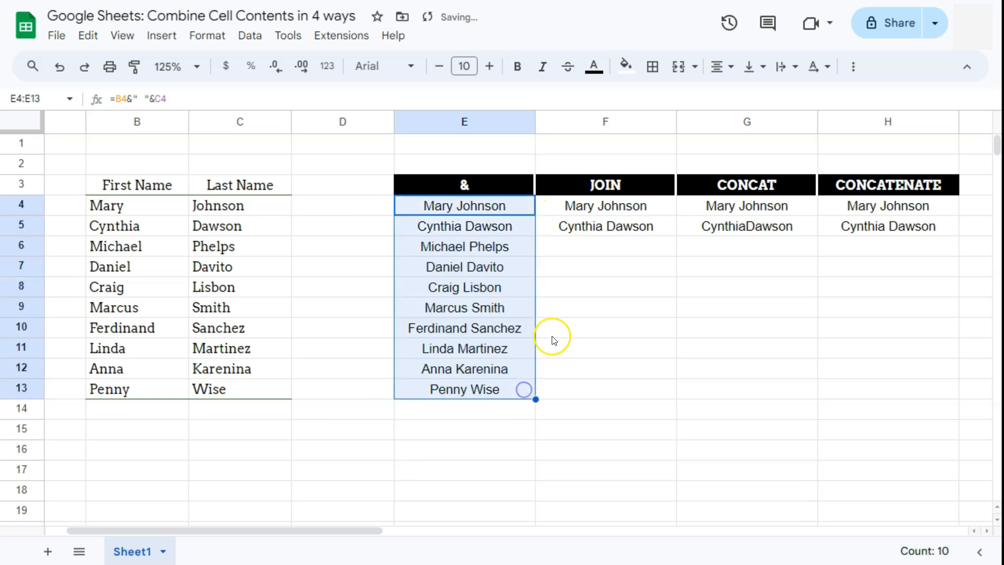
click(667, 228)
drag(677, 237, 659, 392)
click(910, 233)
drag(959, 236, 933, 387)
- Check the CONCAT formula in G4 and try filling it down to G13
click(787, 228)
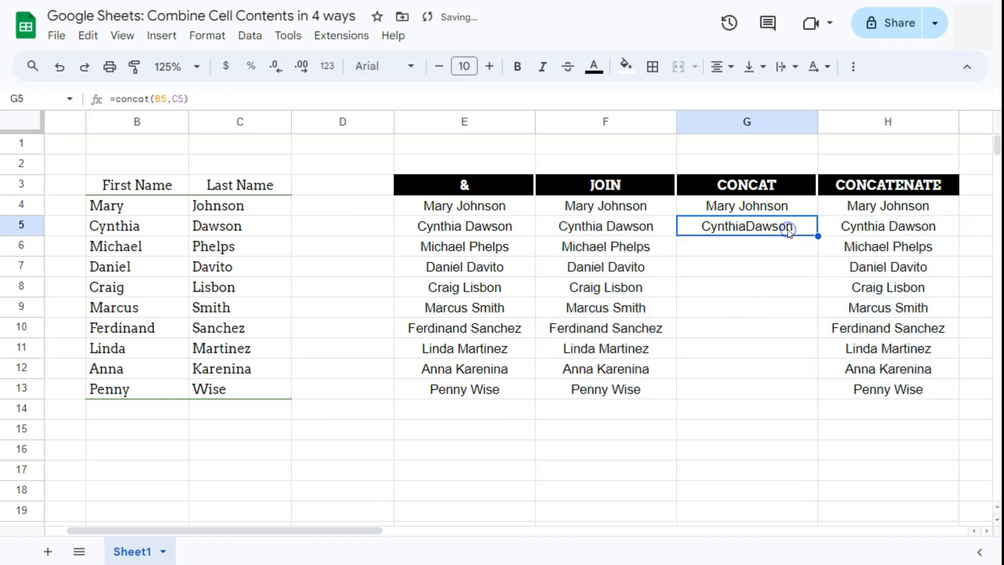
click(785, 210)
triple_click(782, 205)
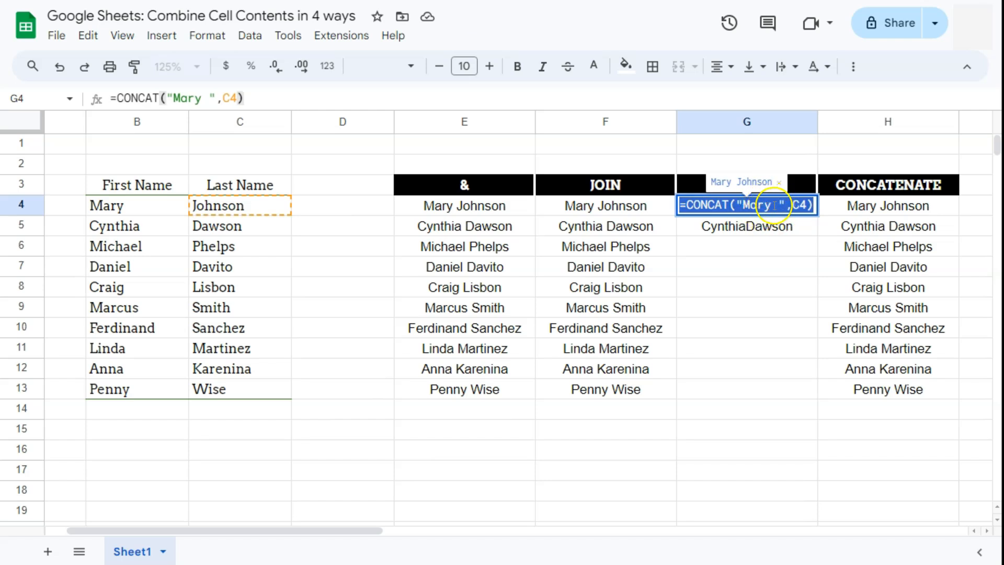
click(737, 206)
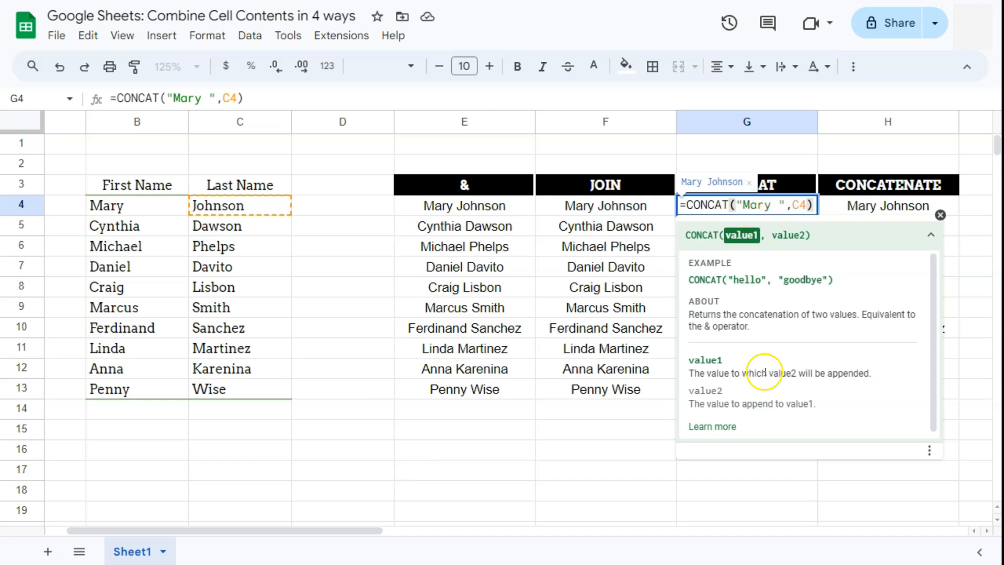
click(795, 205)
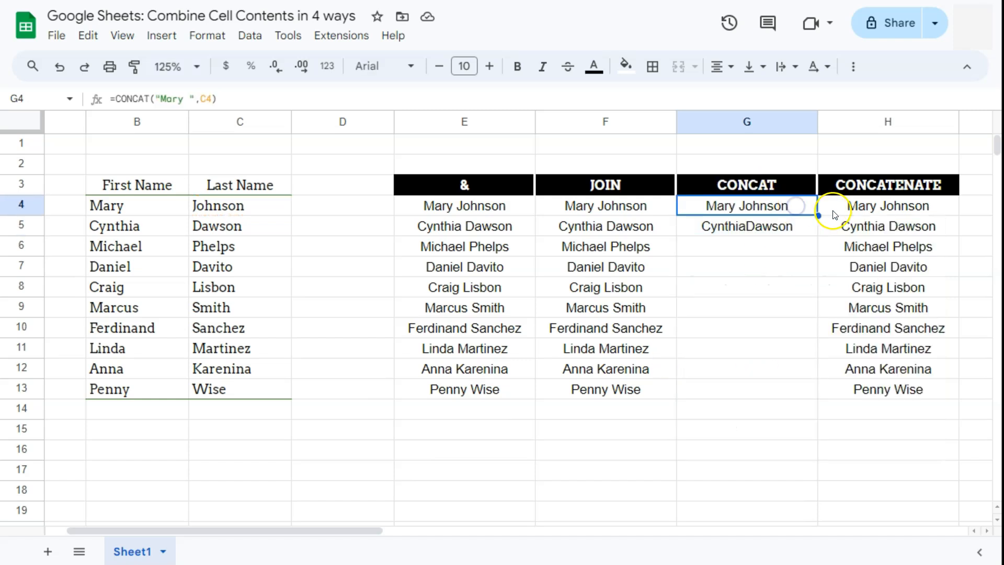
drag(815, 215, 816, 398)
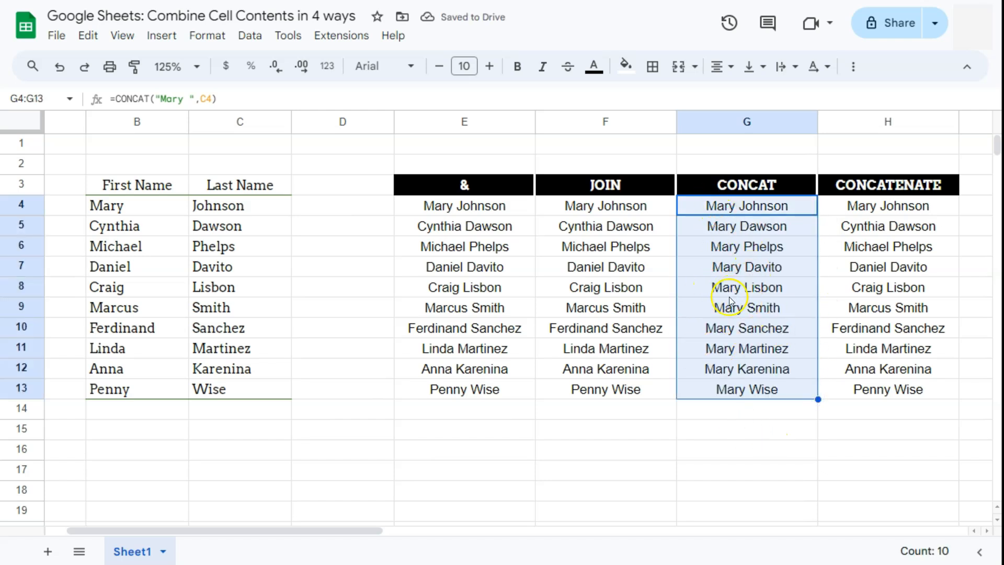
- Inspect the copied CONCAT formulas in G4 and G5 and undo the fill of column G
click(763, 205)
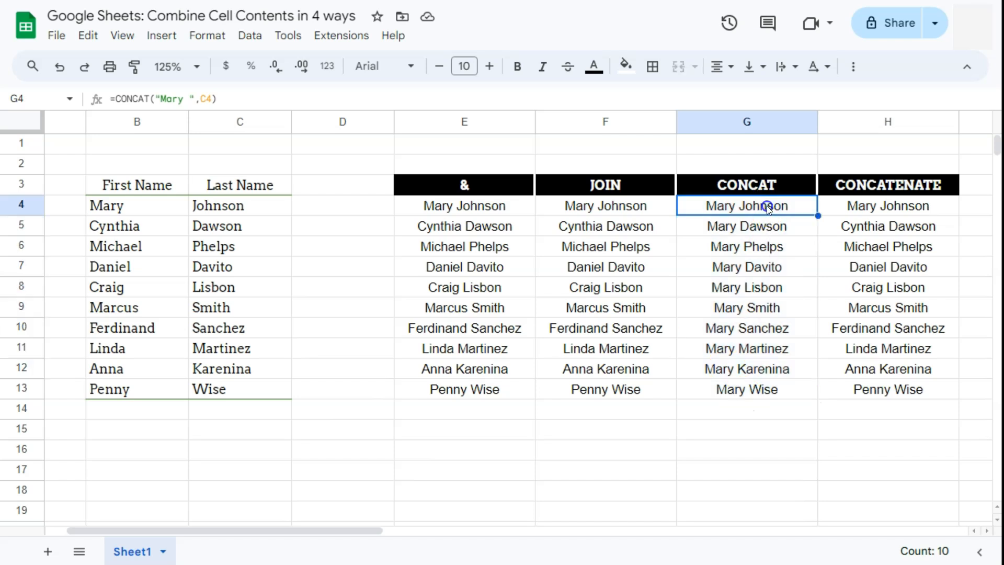
double_click(758, 206)
double_click(748, 226)
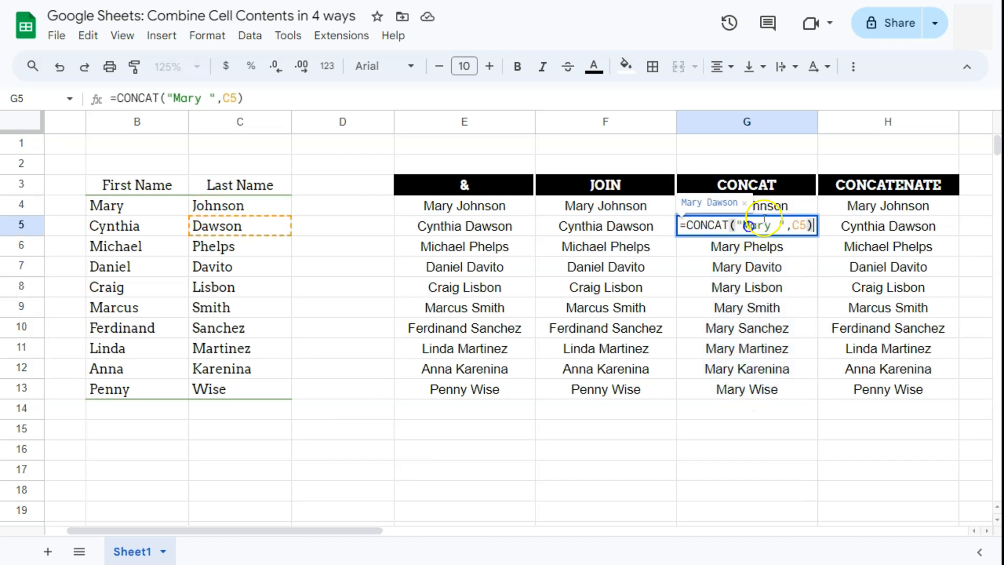
key(Return)
click(774, 228)
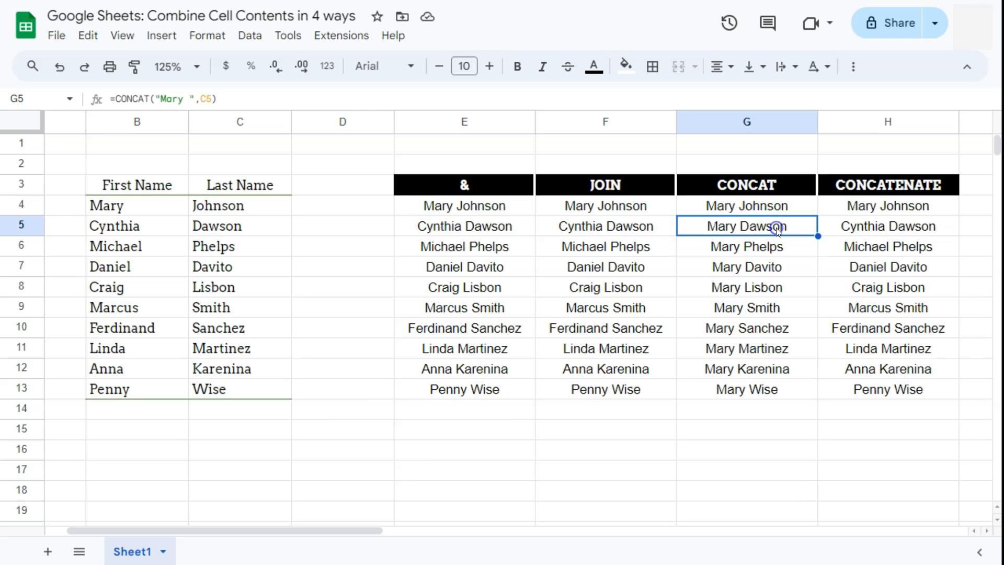
click(59, 66)
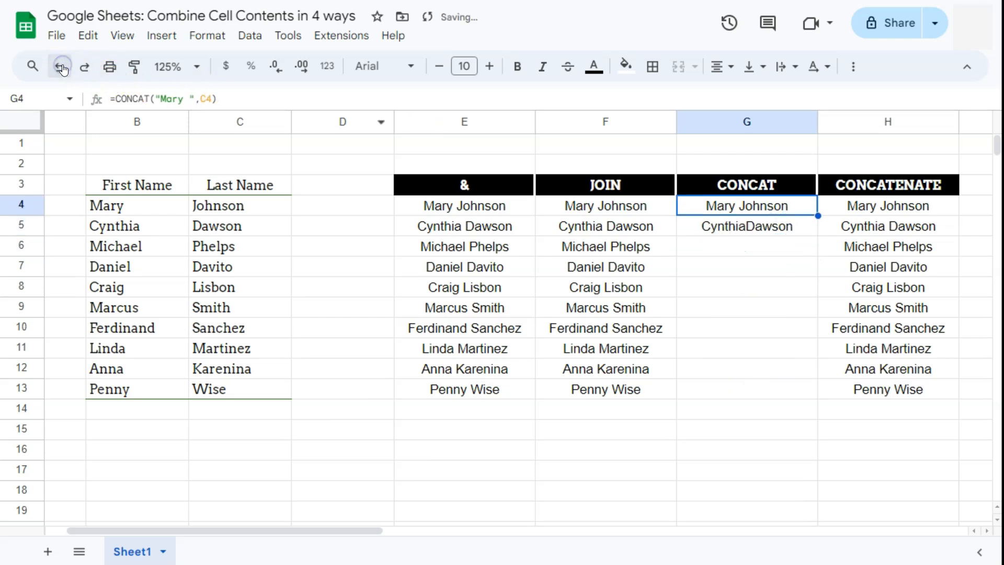
- Check the cell references of the CONCAT formula in G5 and fill it down to G13
click(766, 230)
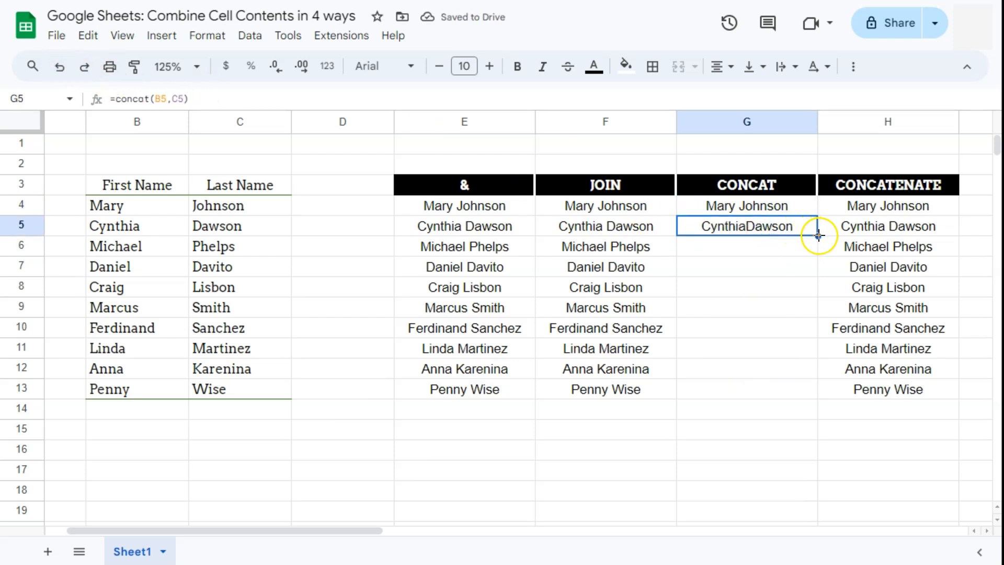
double_click(793, 231)
drag(793, 231, 739, 227)
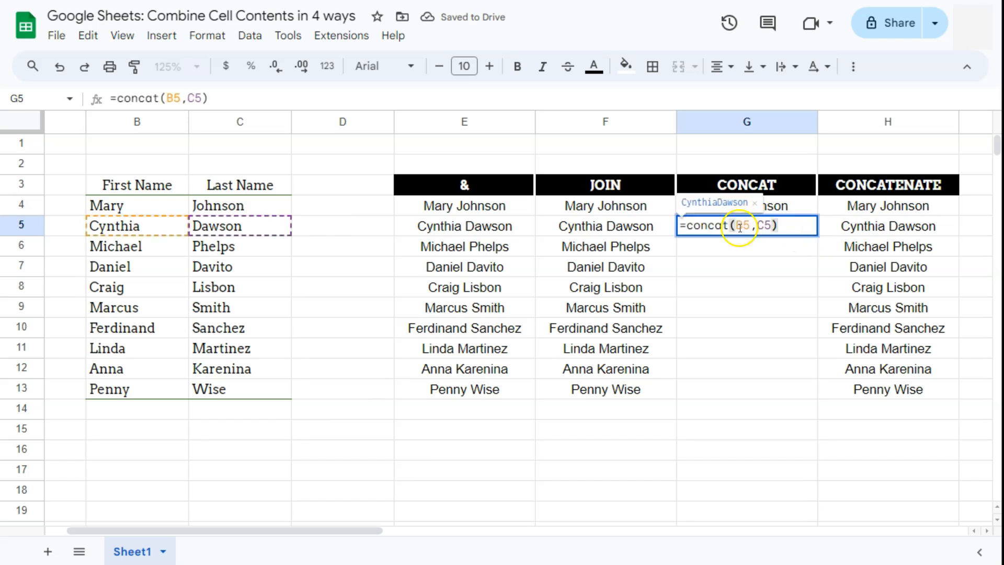
click(784, 227)
key(Return)
click(793, 226)
drag(818, 236, 808, 388)
click(768, 412)
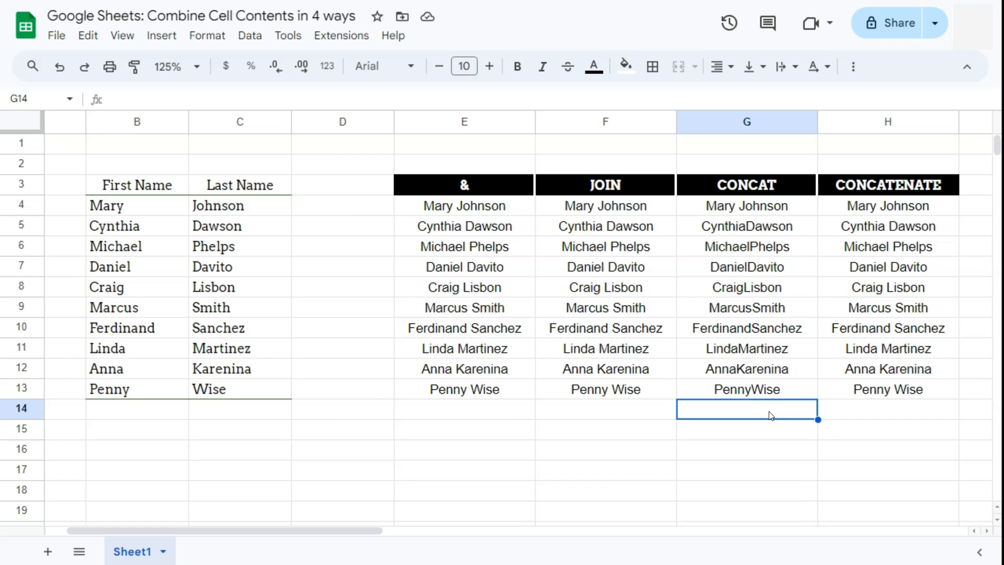
click(762, 387)
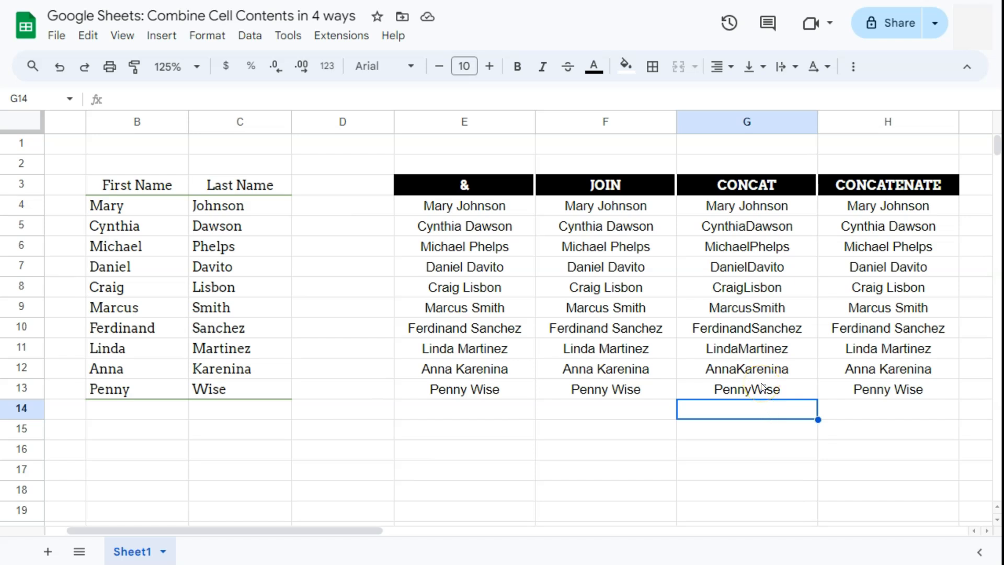